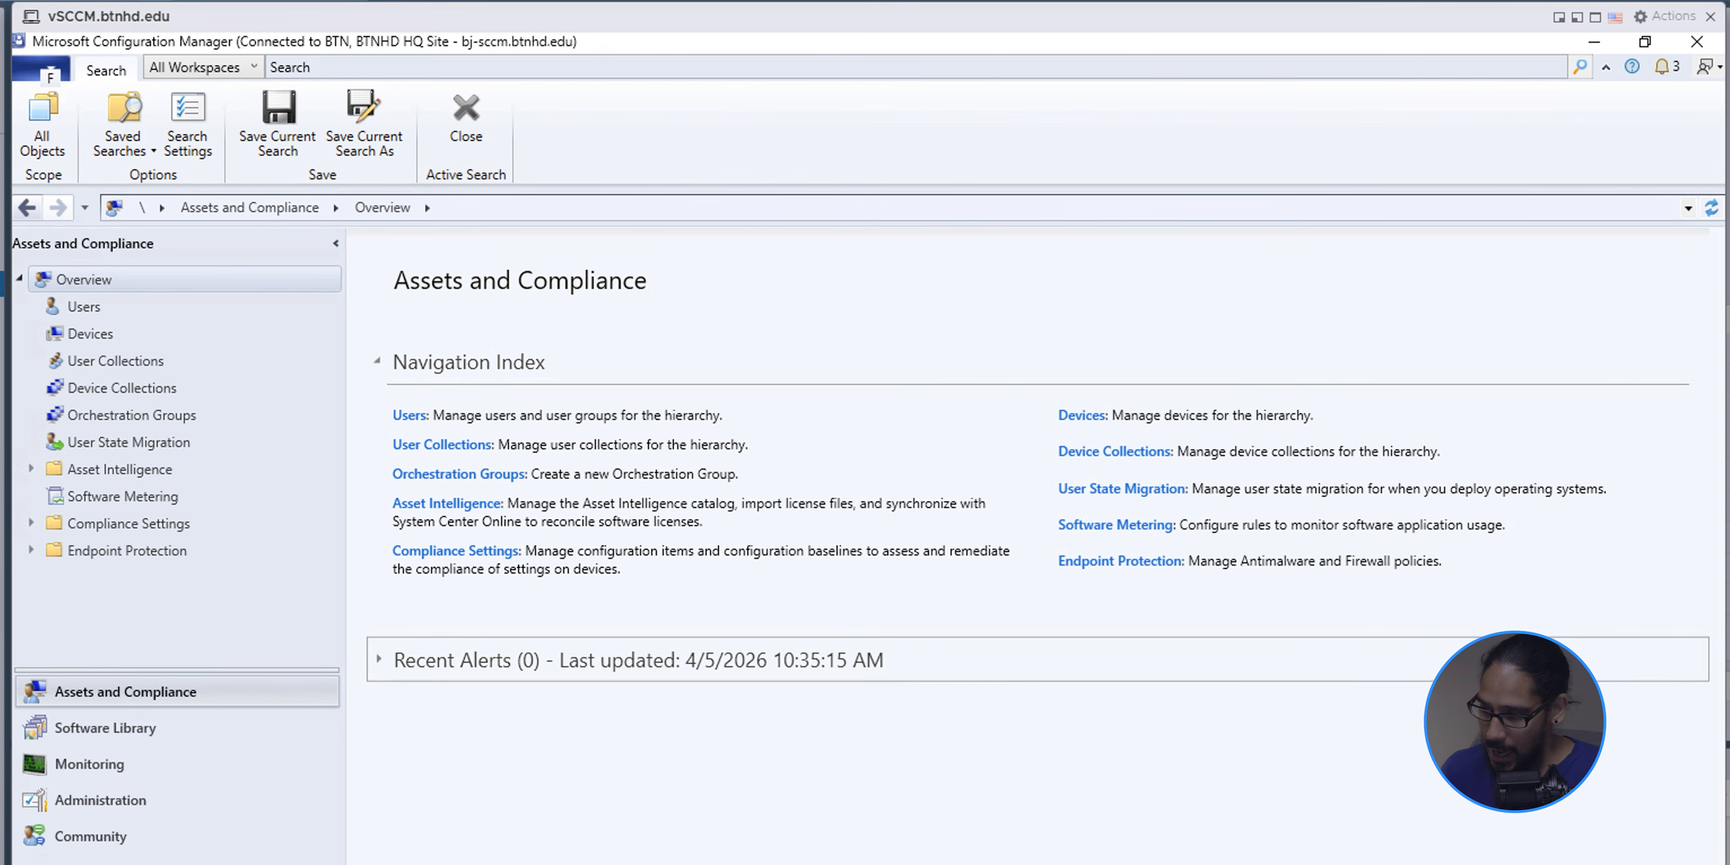
# Open the product selection of the Software Update Point component for the BTNHD HQ site
pyautogui.click(134, 798)
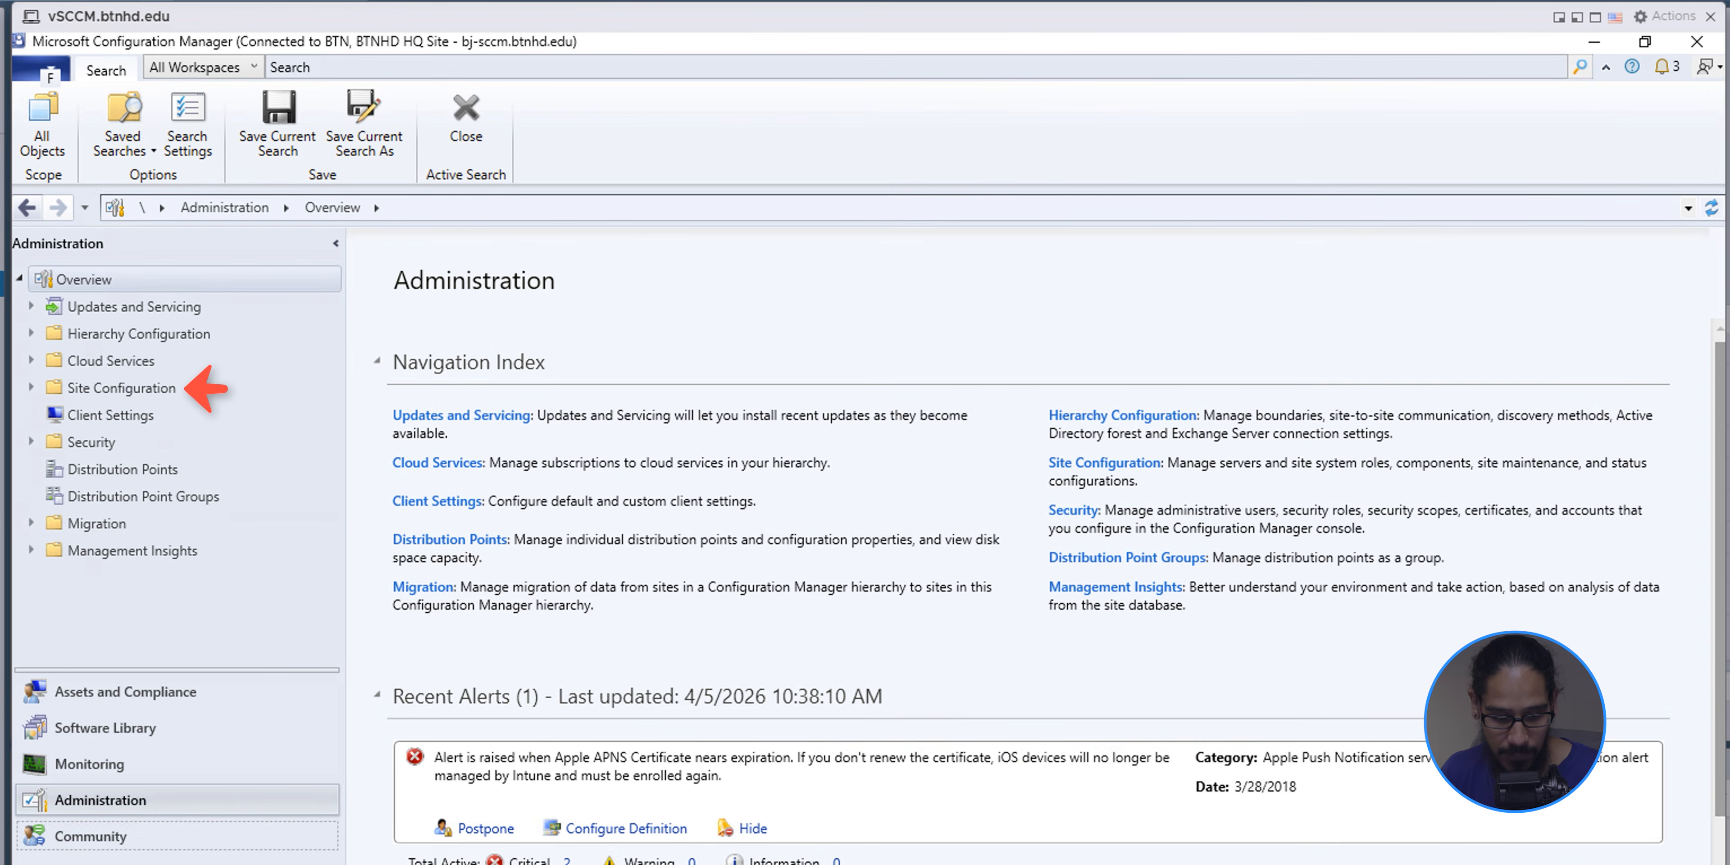
pyautogui.doubleClick(122, 388)
pyautogui.click(94, 415)
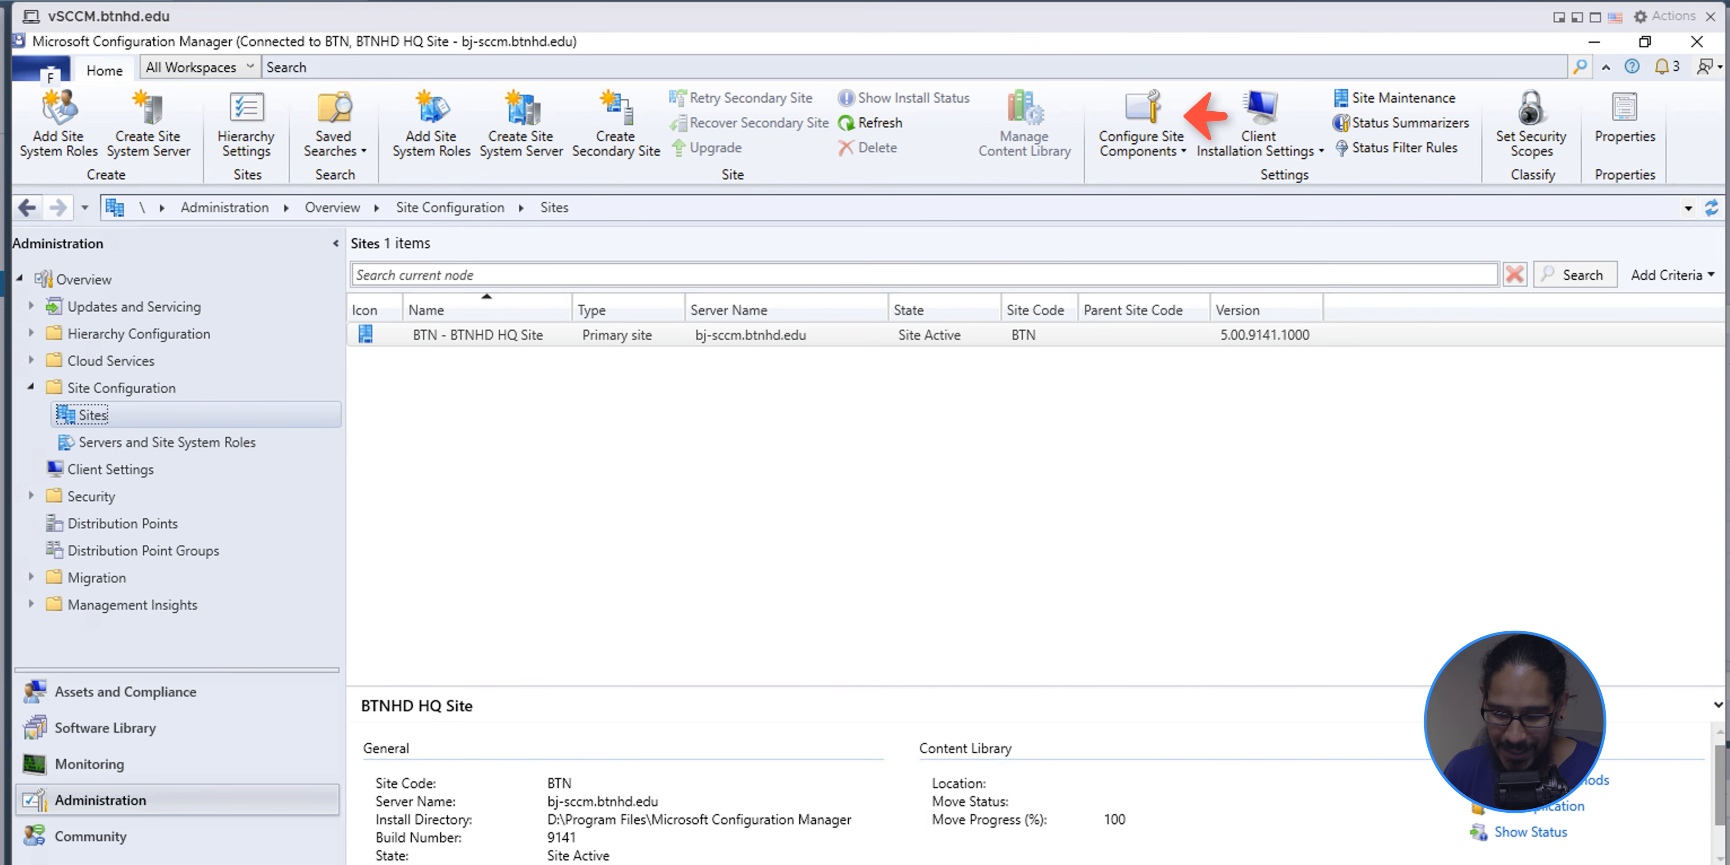
pyautogui.click(1143, 126)
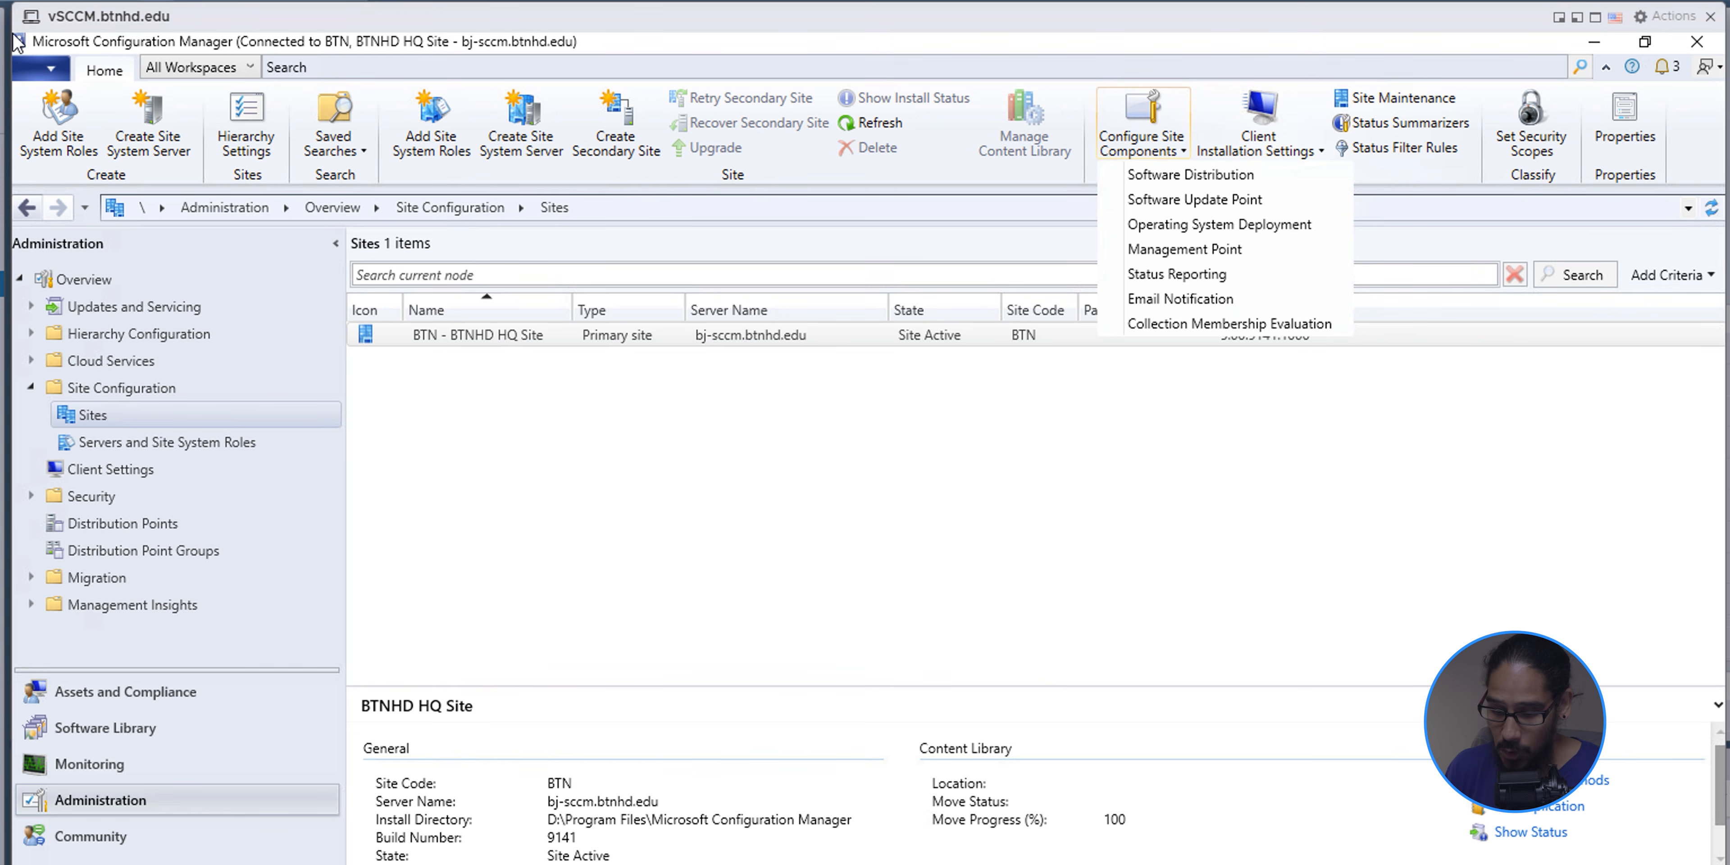
pyautogui.click(1194, 199)
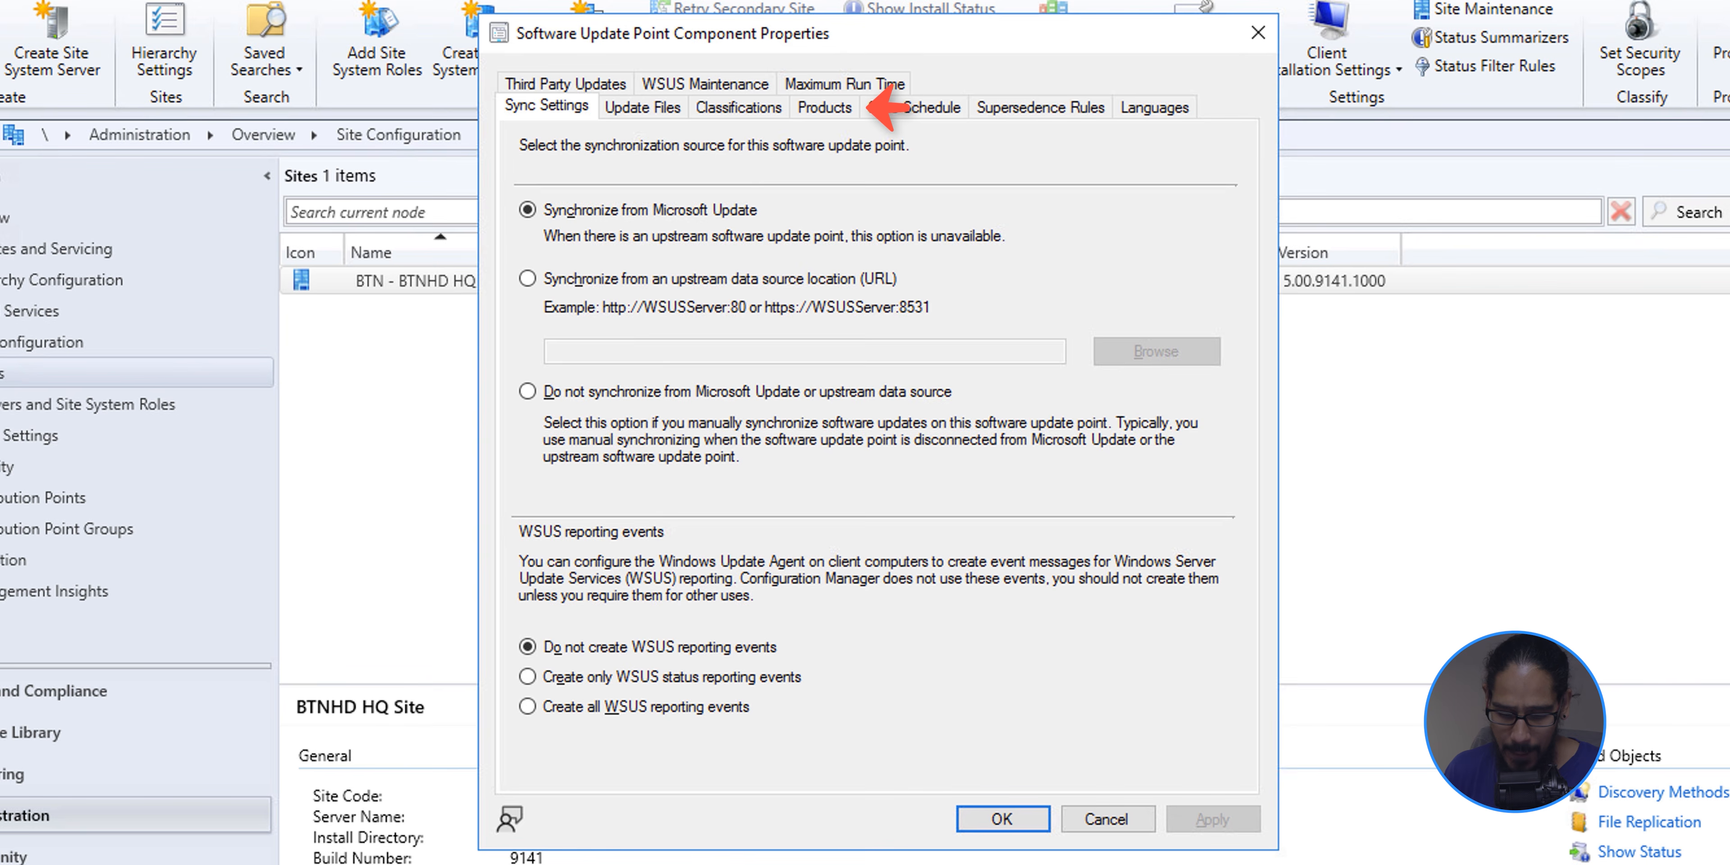
pyautogui.click(825, 106)
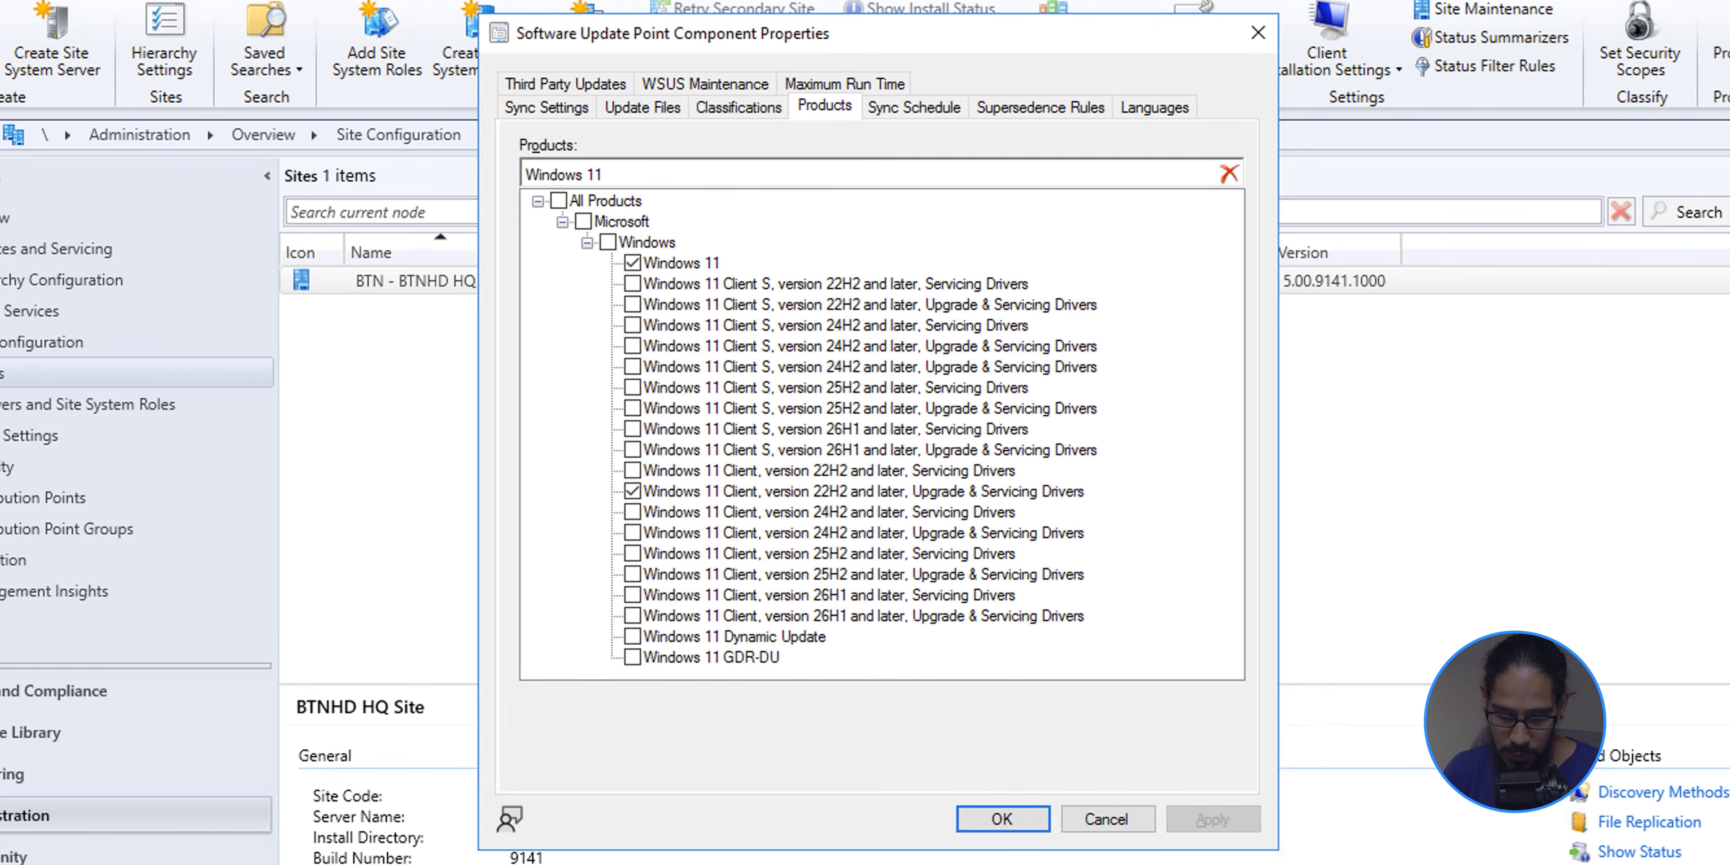
# Enable the Windows 11 Client, version 25H2 and 26H1 and later, Upgrade & Servicing Drivers products and save the component settings
pyautogui.click(632, 616)
pyautogui.click(633, 575)
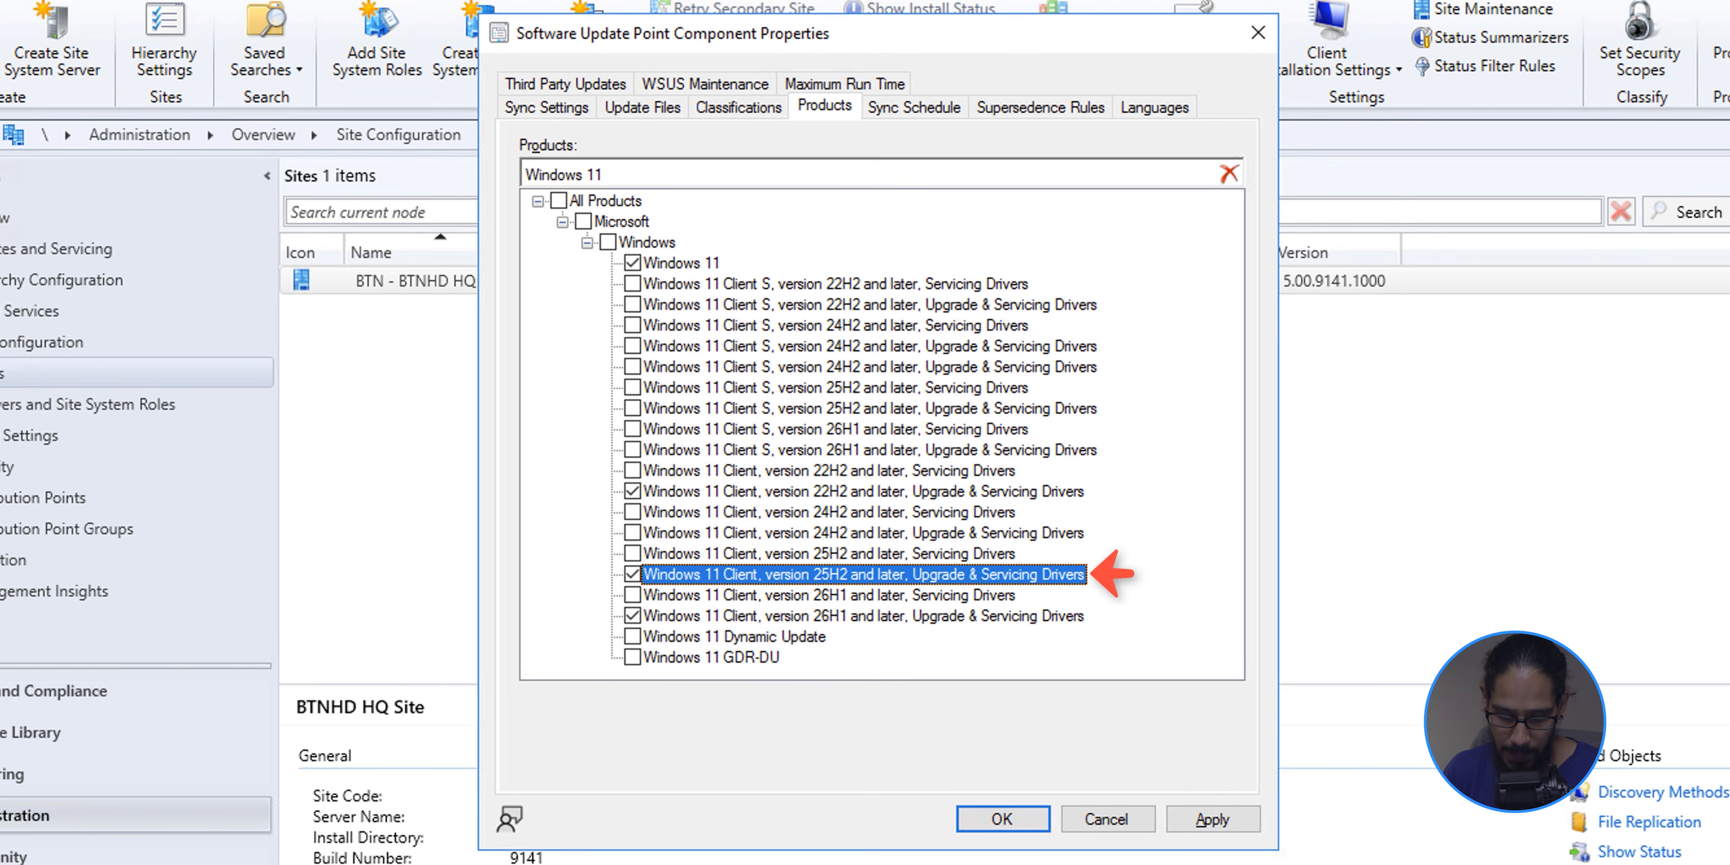
pyautogui.click(863, 616)
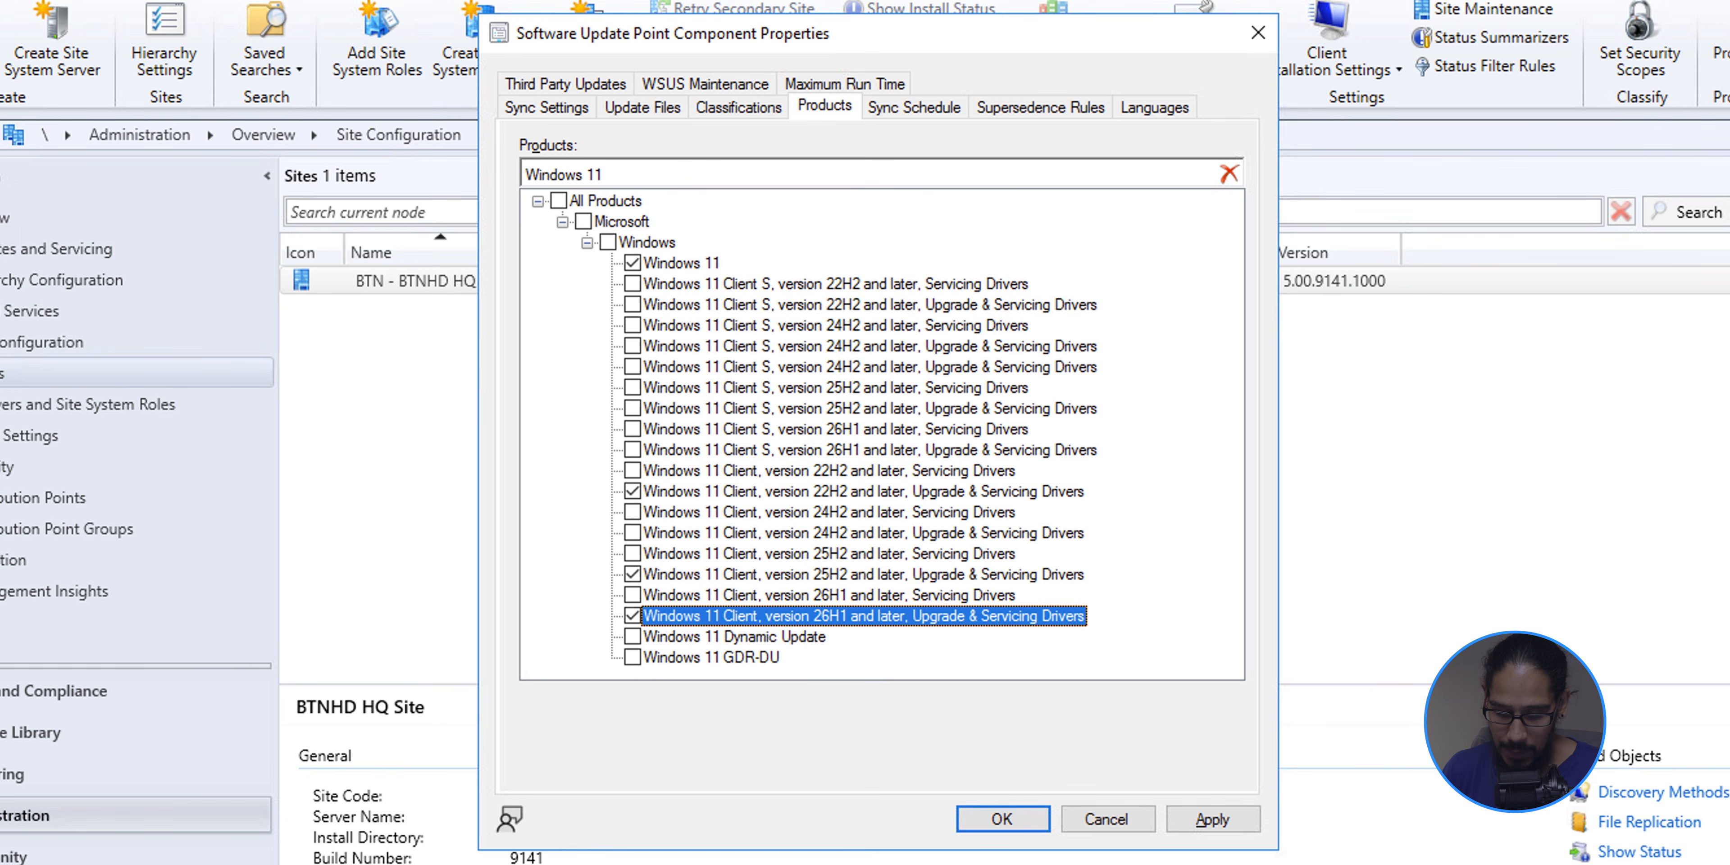
pyautogui.click(1213, 820)
pyautogui.click(1003, 820)
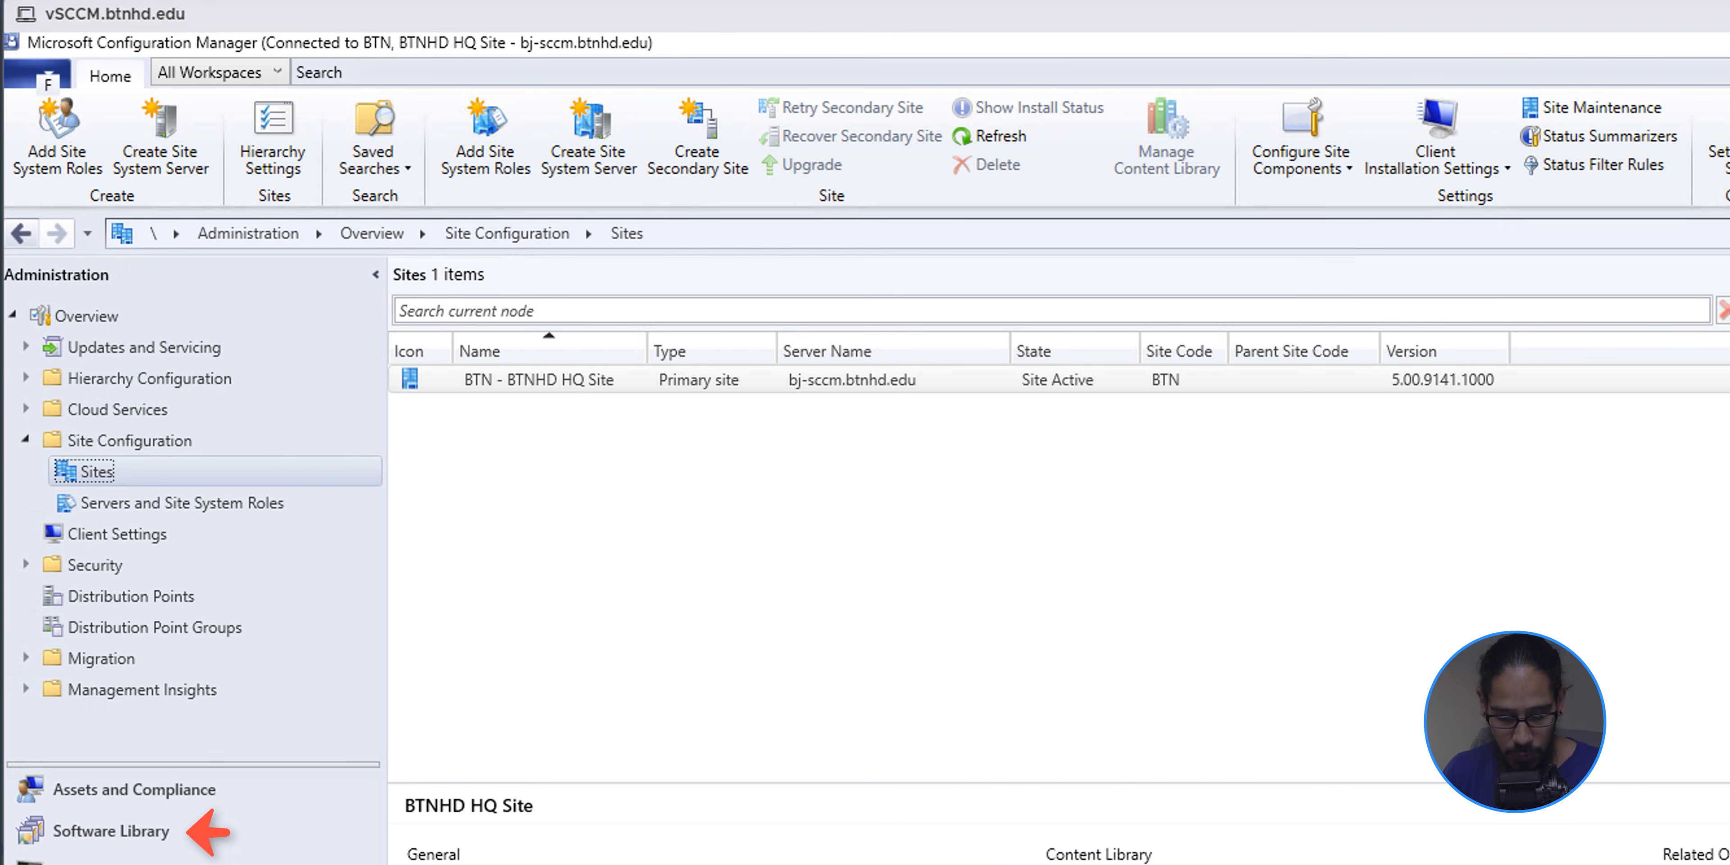
# Run a site-wide software updates synchronization from All Windows Feature Updates in the Software Library
pyautogui.click(111, 831)
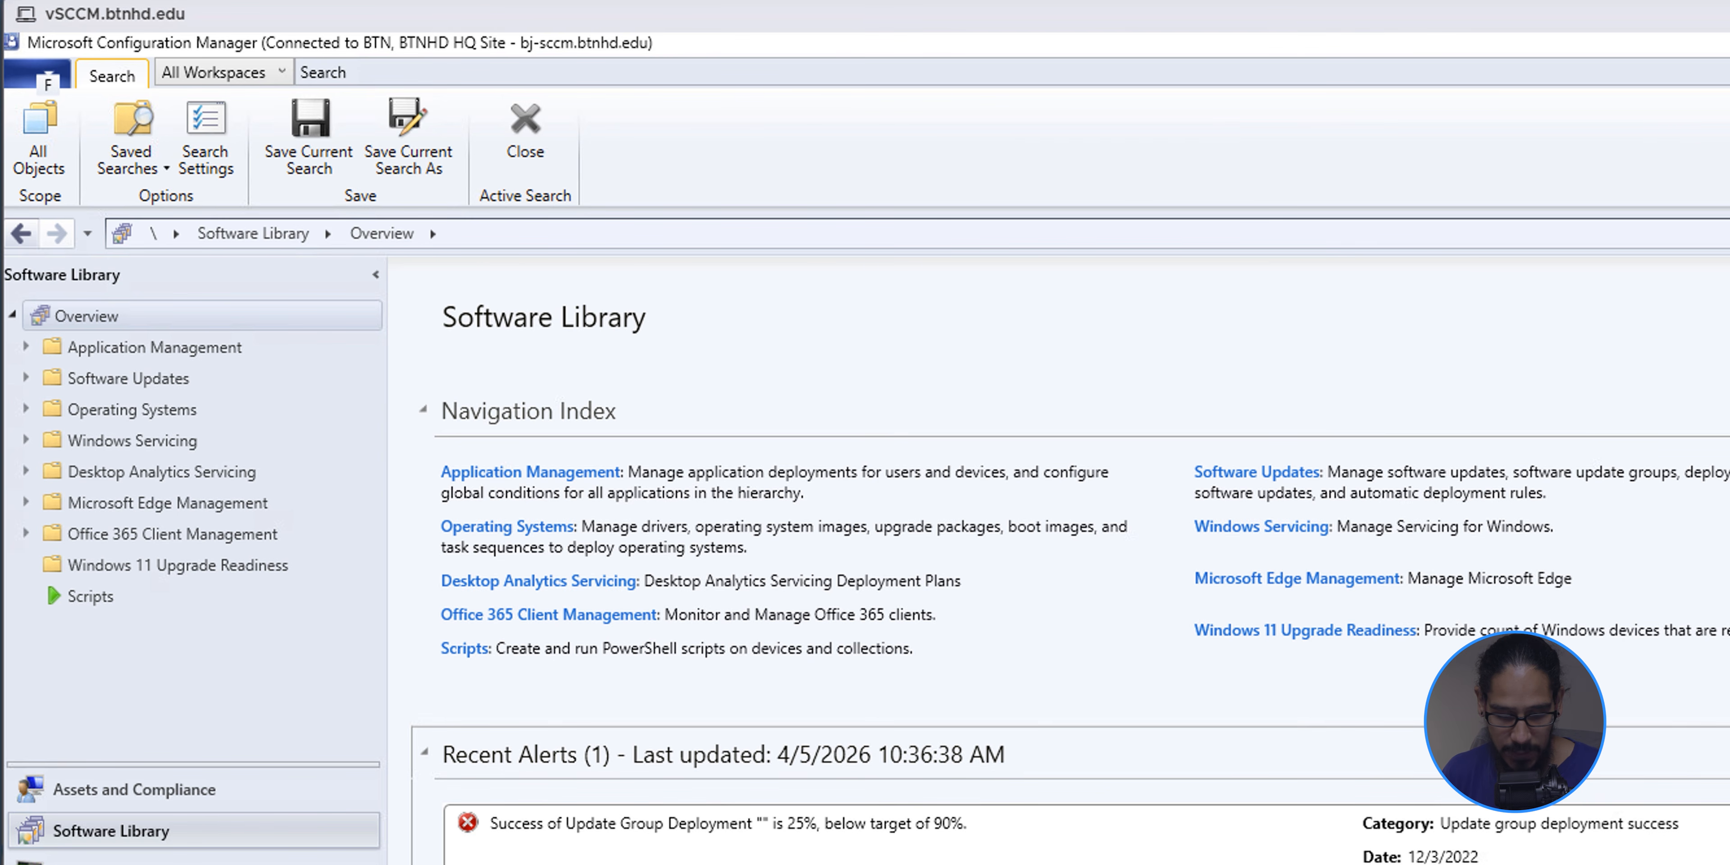
pyautogui.click(132, 441)
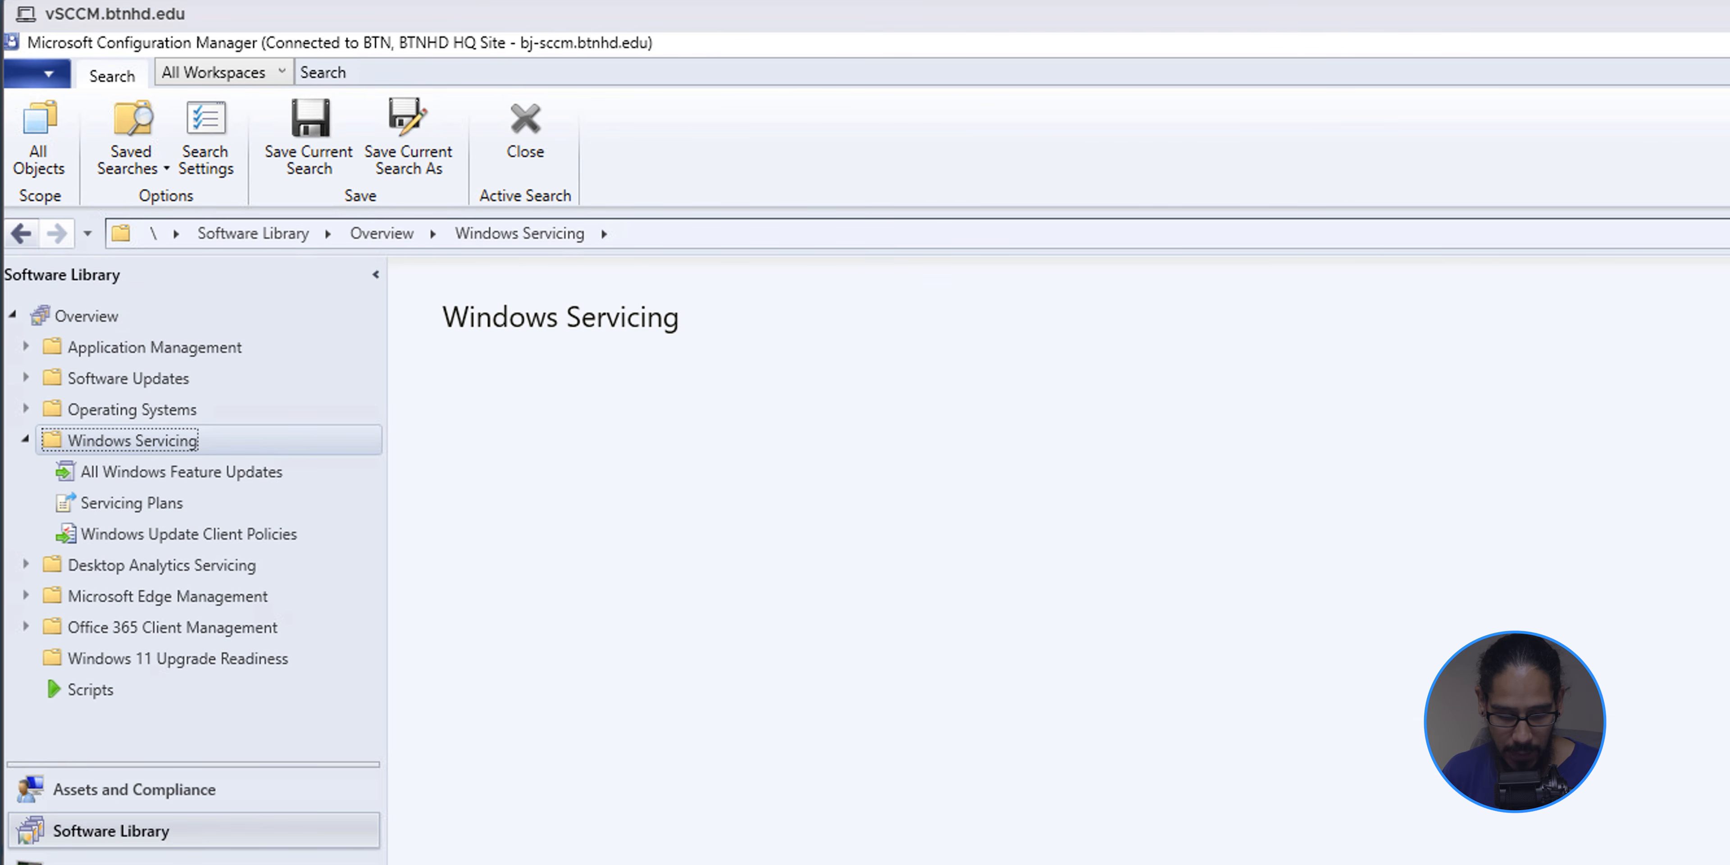
pyautogui.click(181, 472)
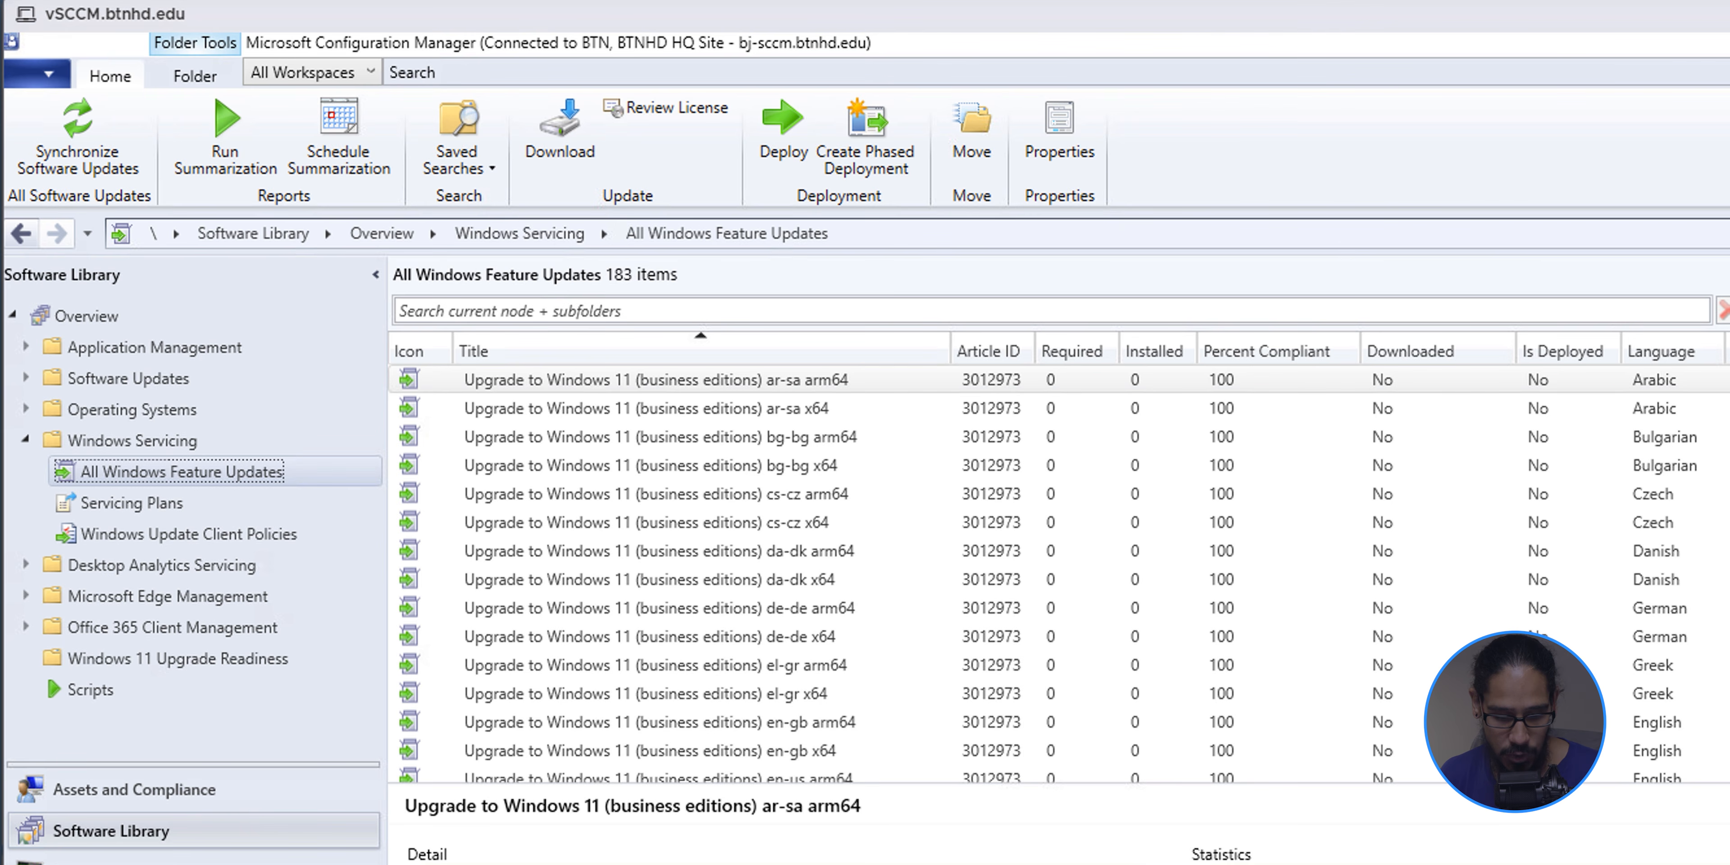
pyautogui.click(78, 137)
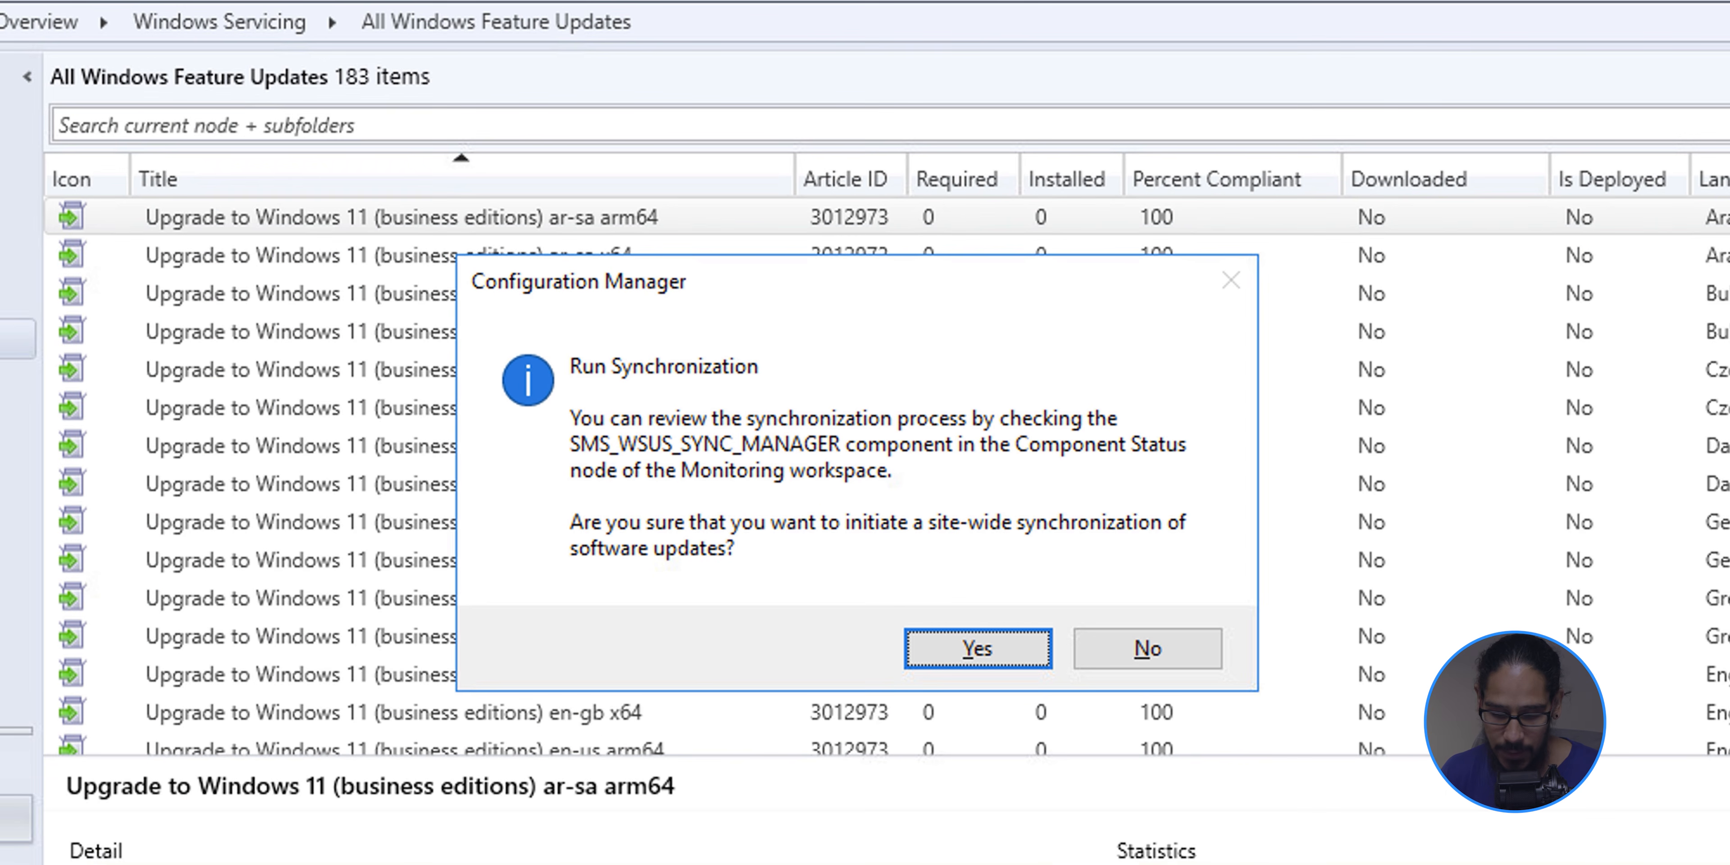
pyautogui.press('Return')
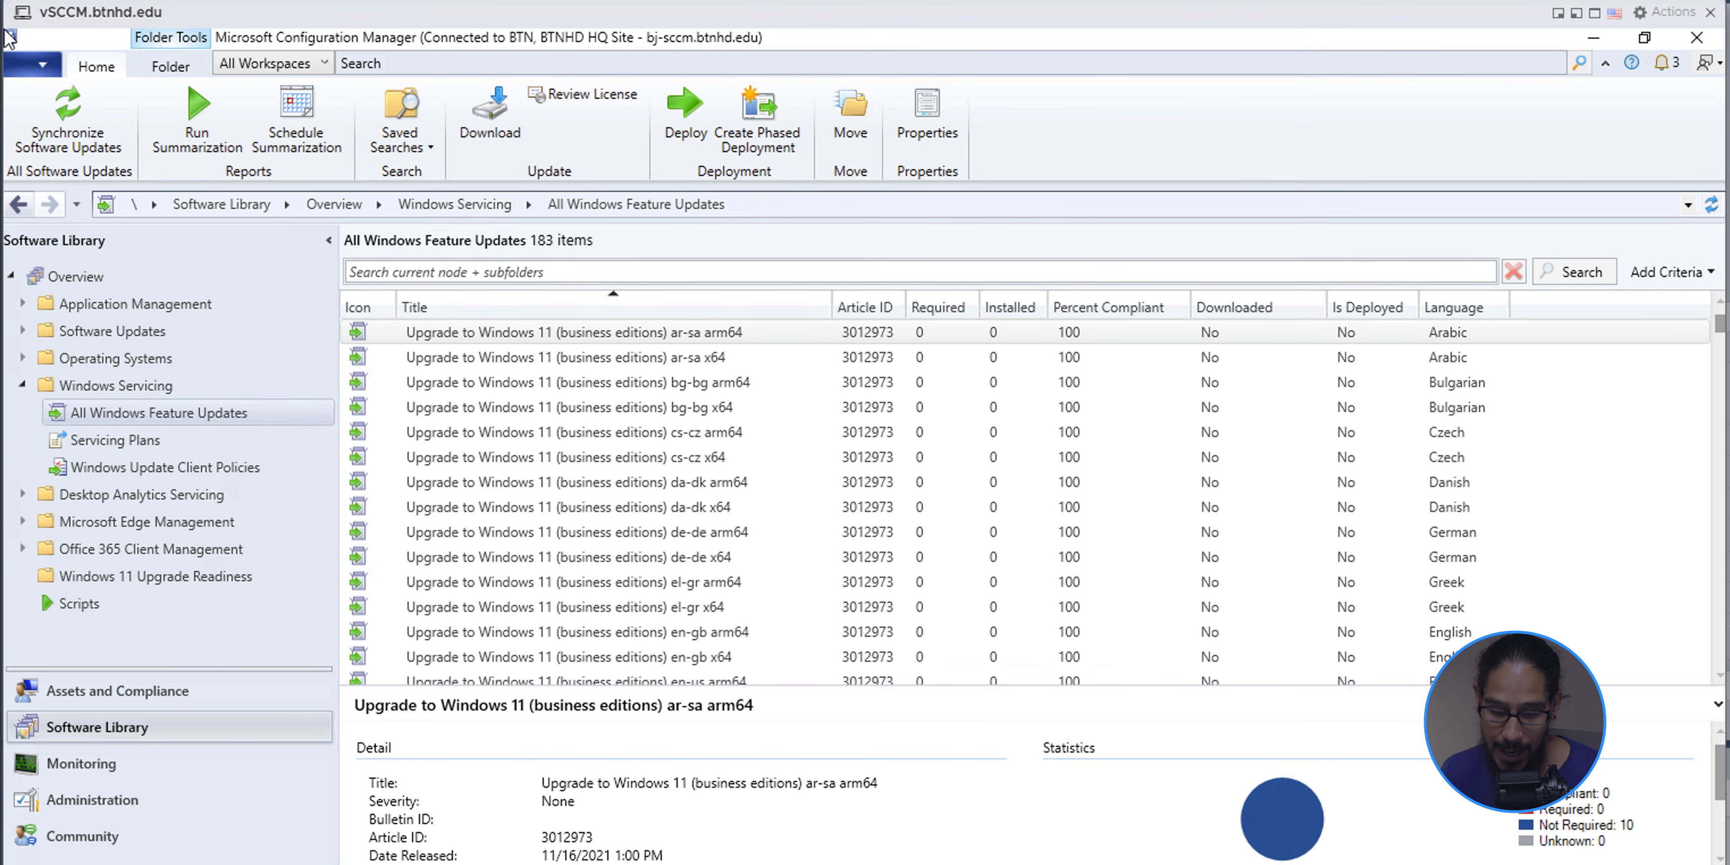
# Search the feature updates for 25H2 and start the download wizard for Windows 11, version 25H2 x64 2026-01
pyautogui.write('25H2')
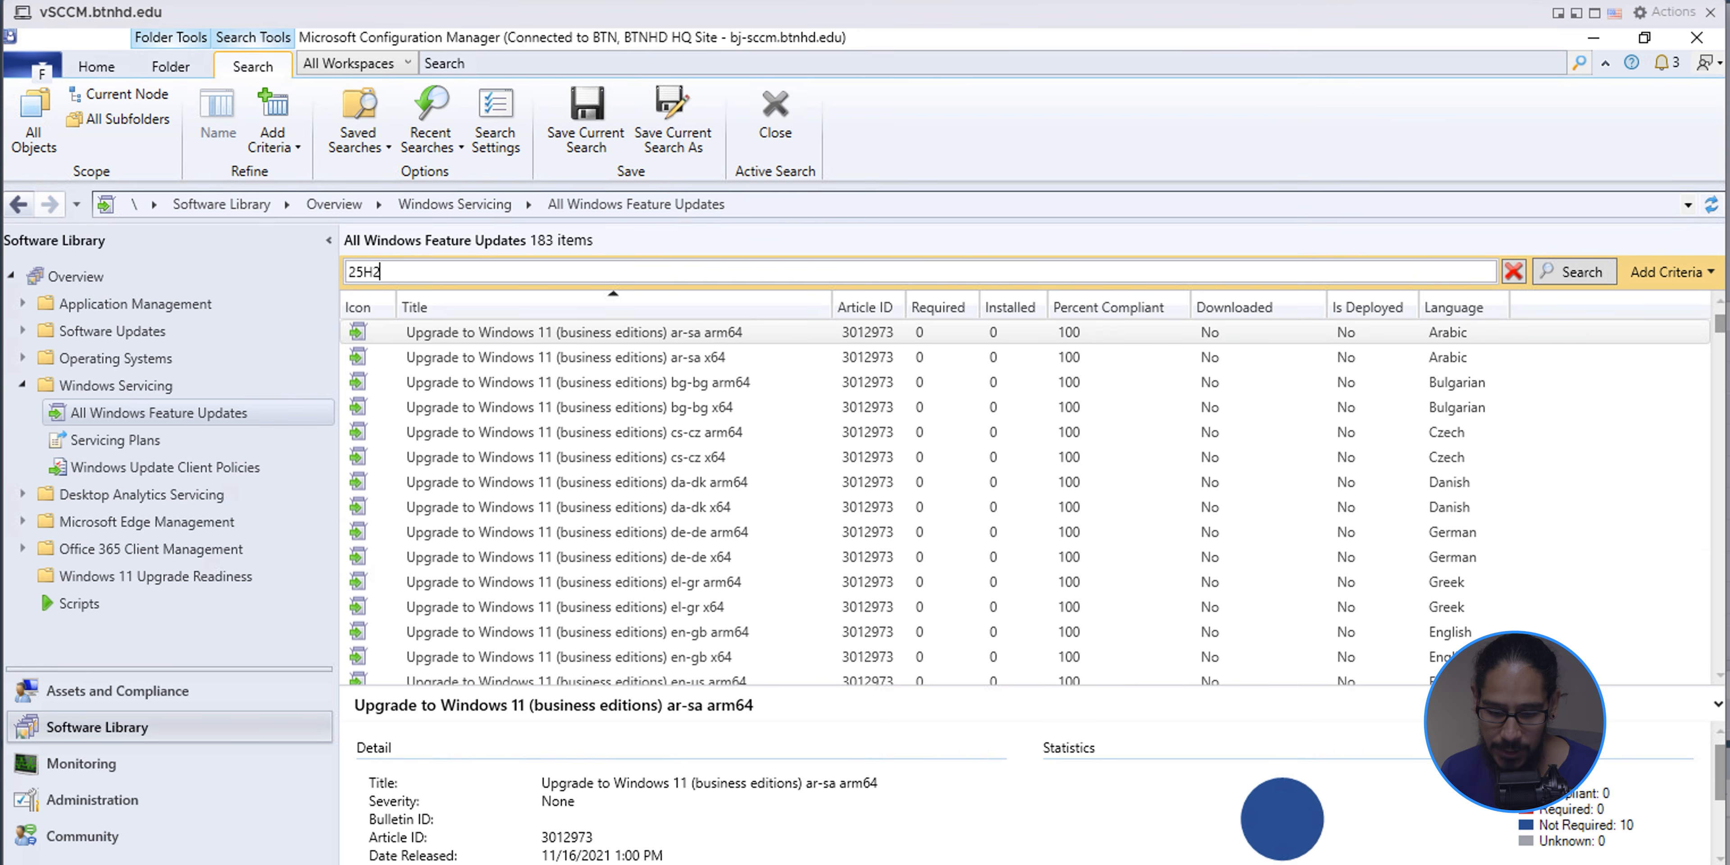
pyautogui.press('Return')
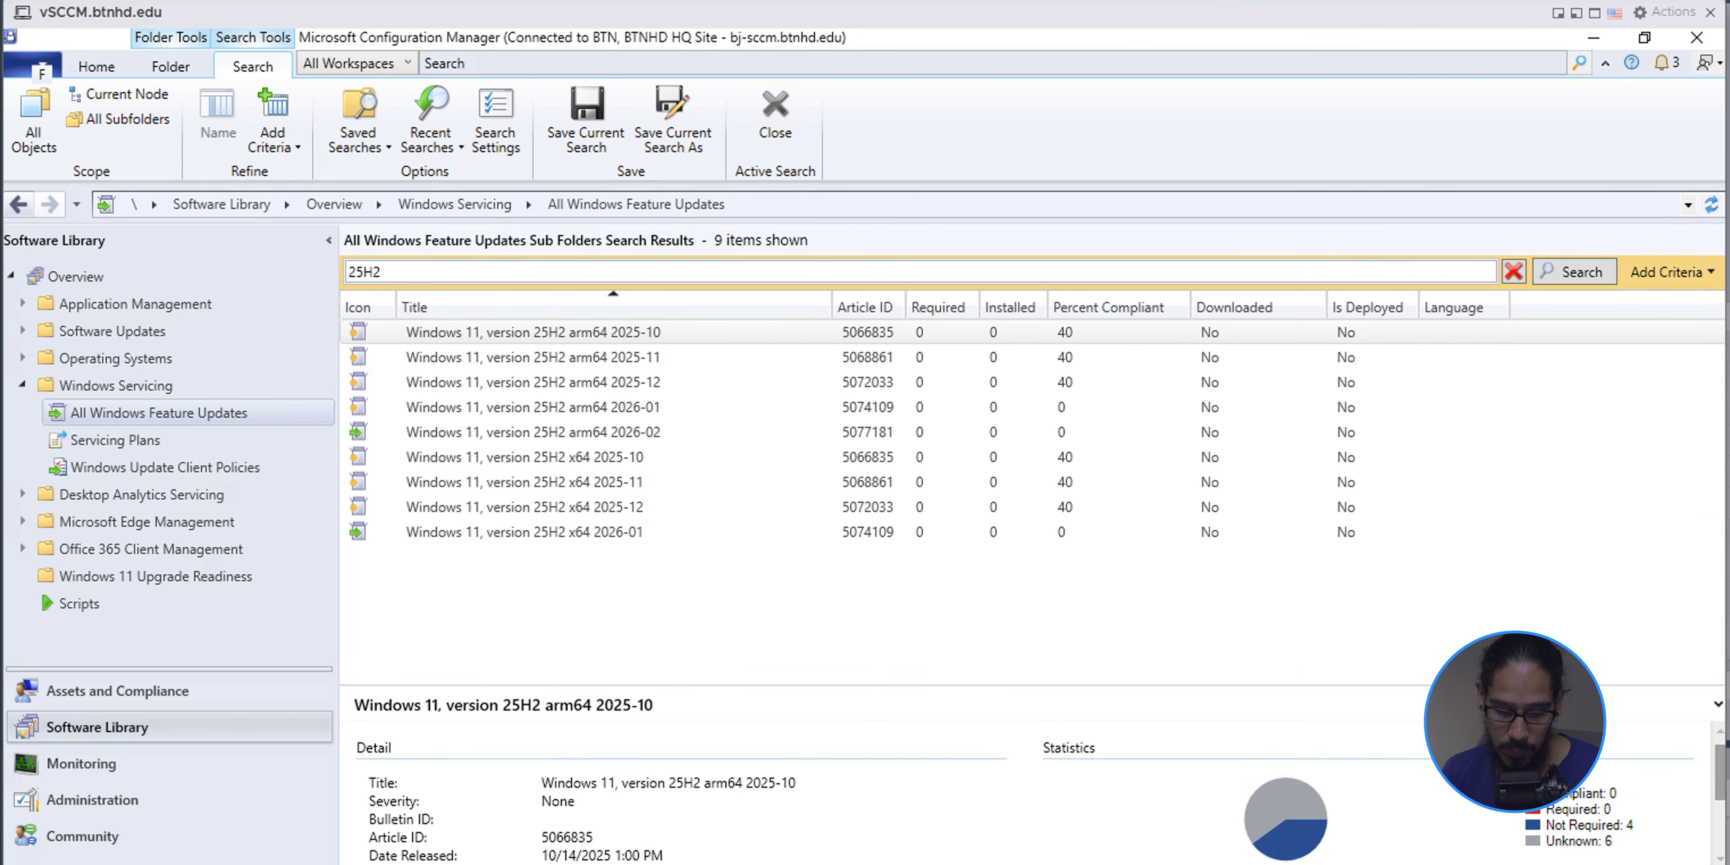
pyautogui.click(524, 532)
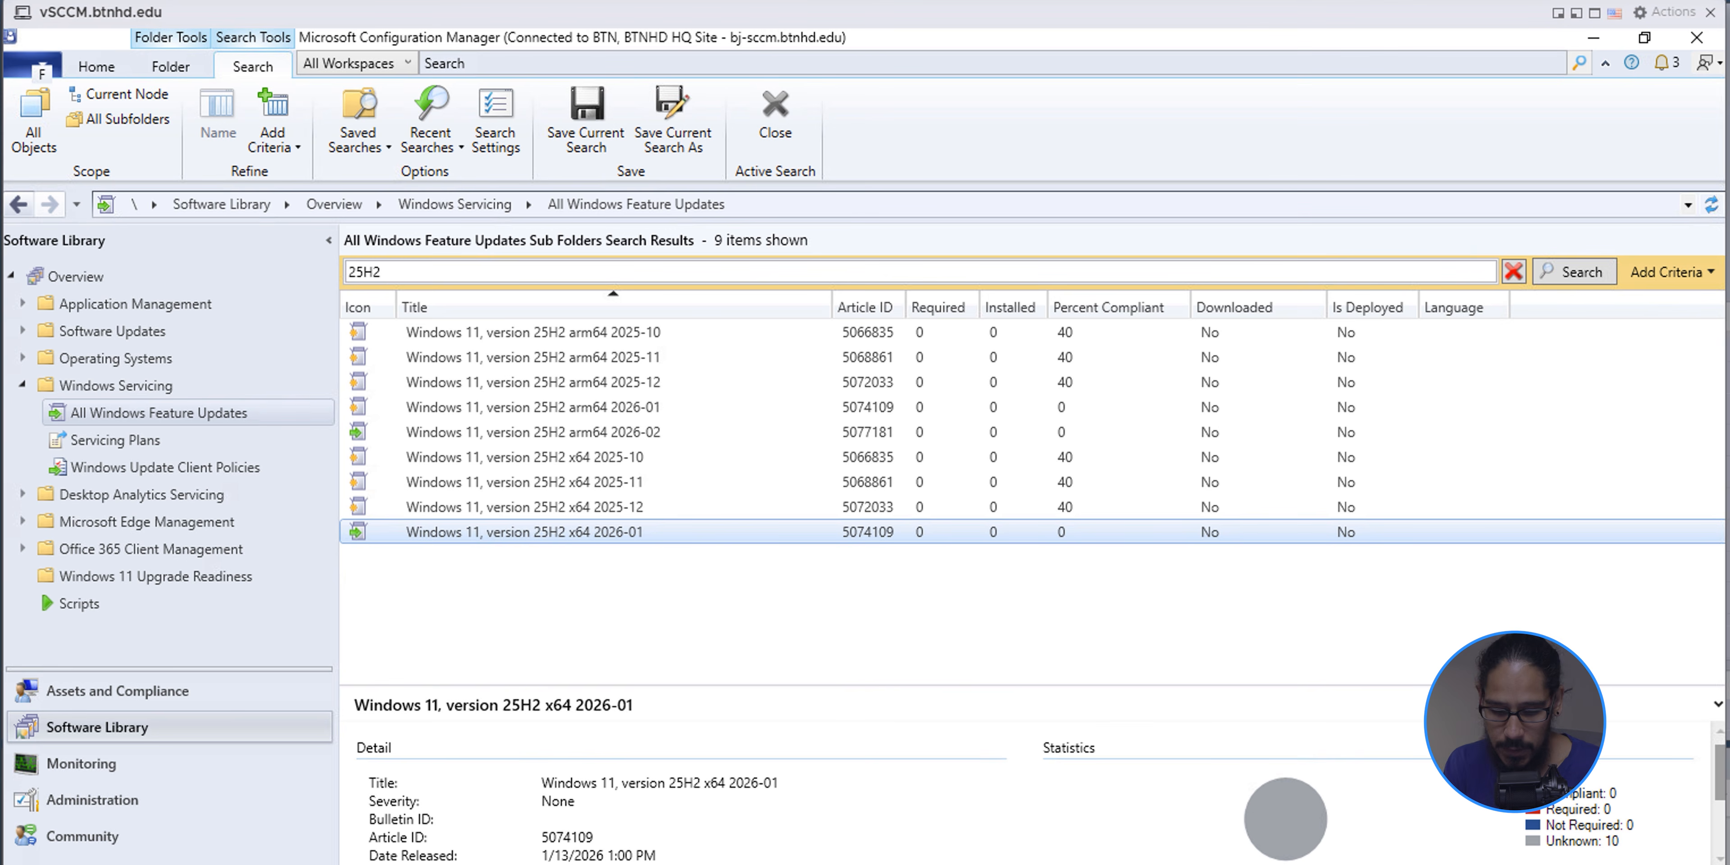
pyautogui.rightClick(516, 532)
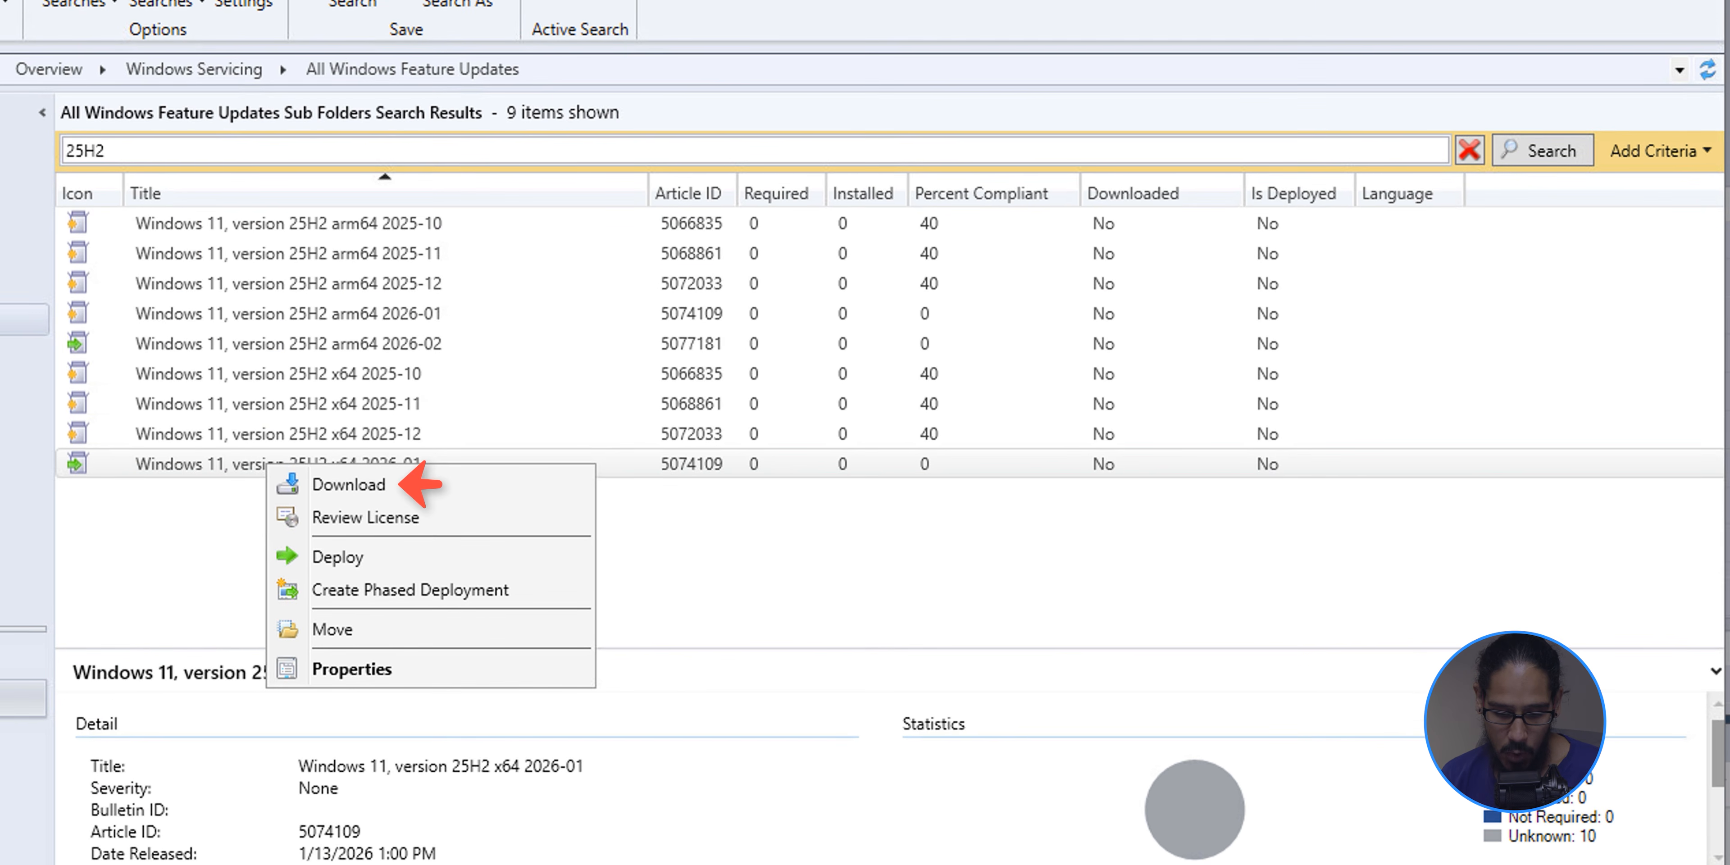
pyautogui.click(348, 484)
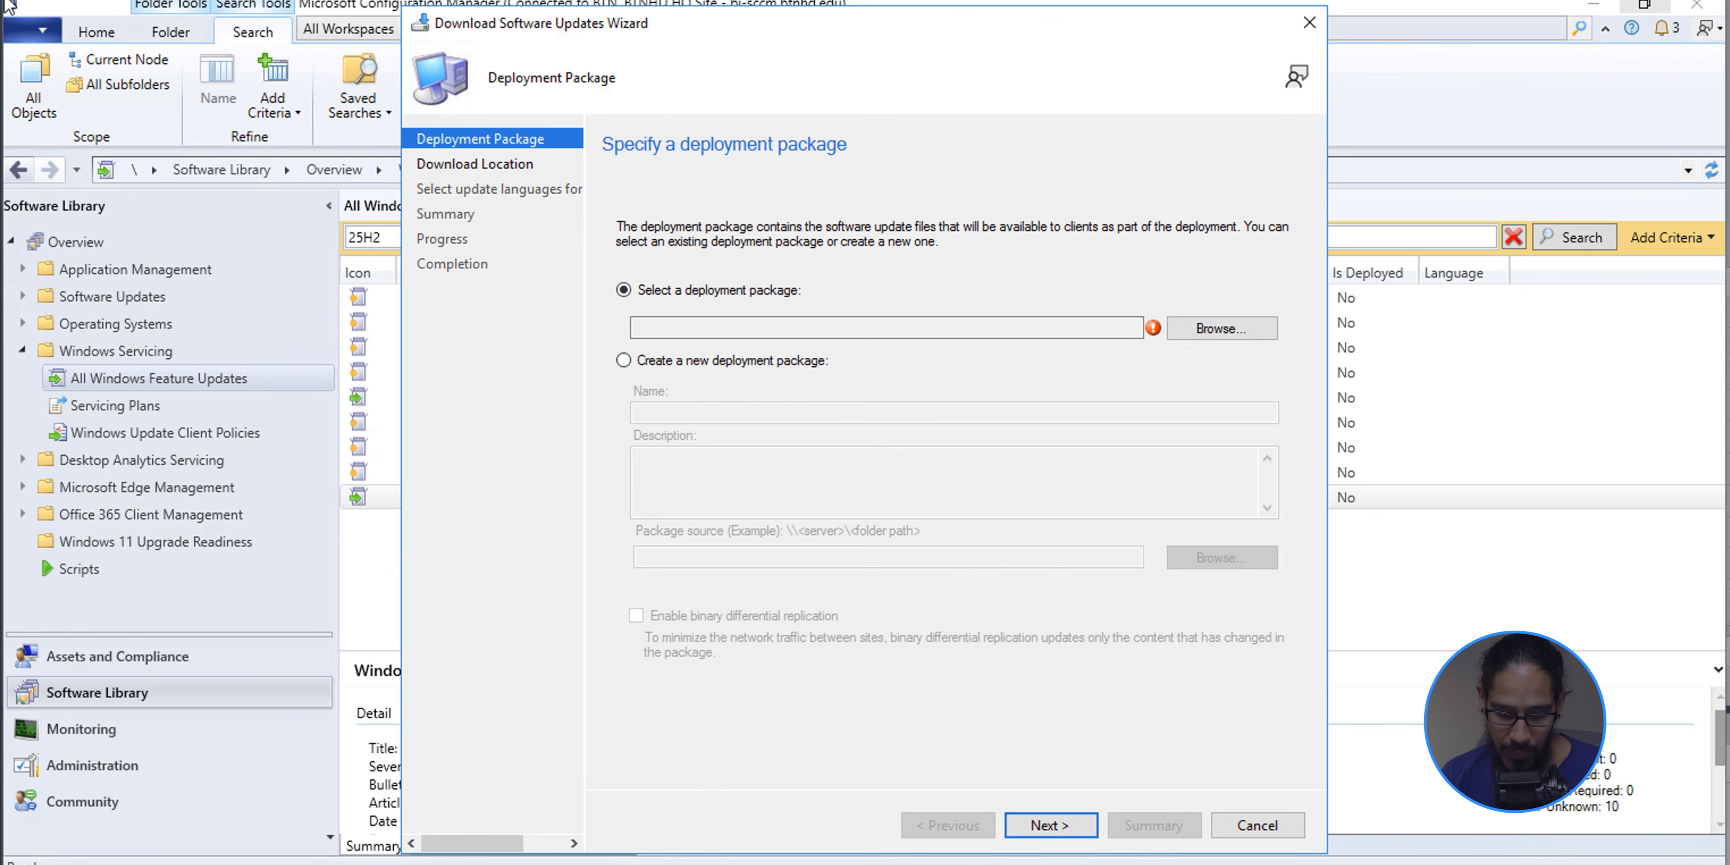
# Create a new deployment package named Windows 11 25H2 Deployment Package with package source \\bj-sccm\sources\Windows11v25H2
pyautogui.hotkey('alt', 'c')
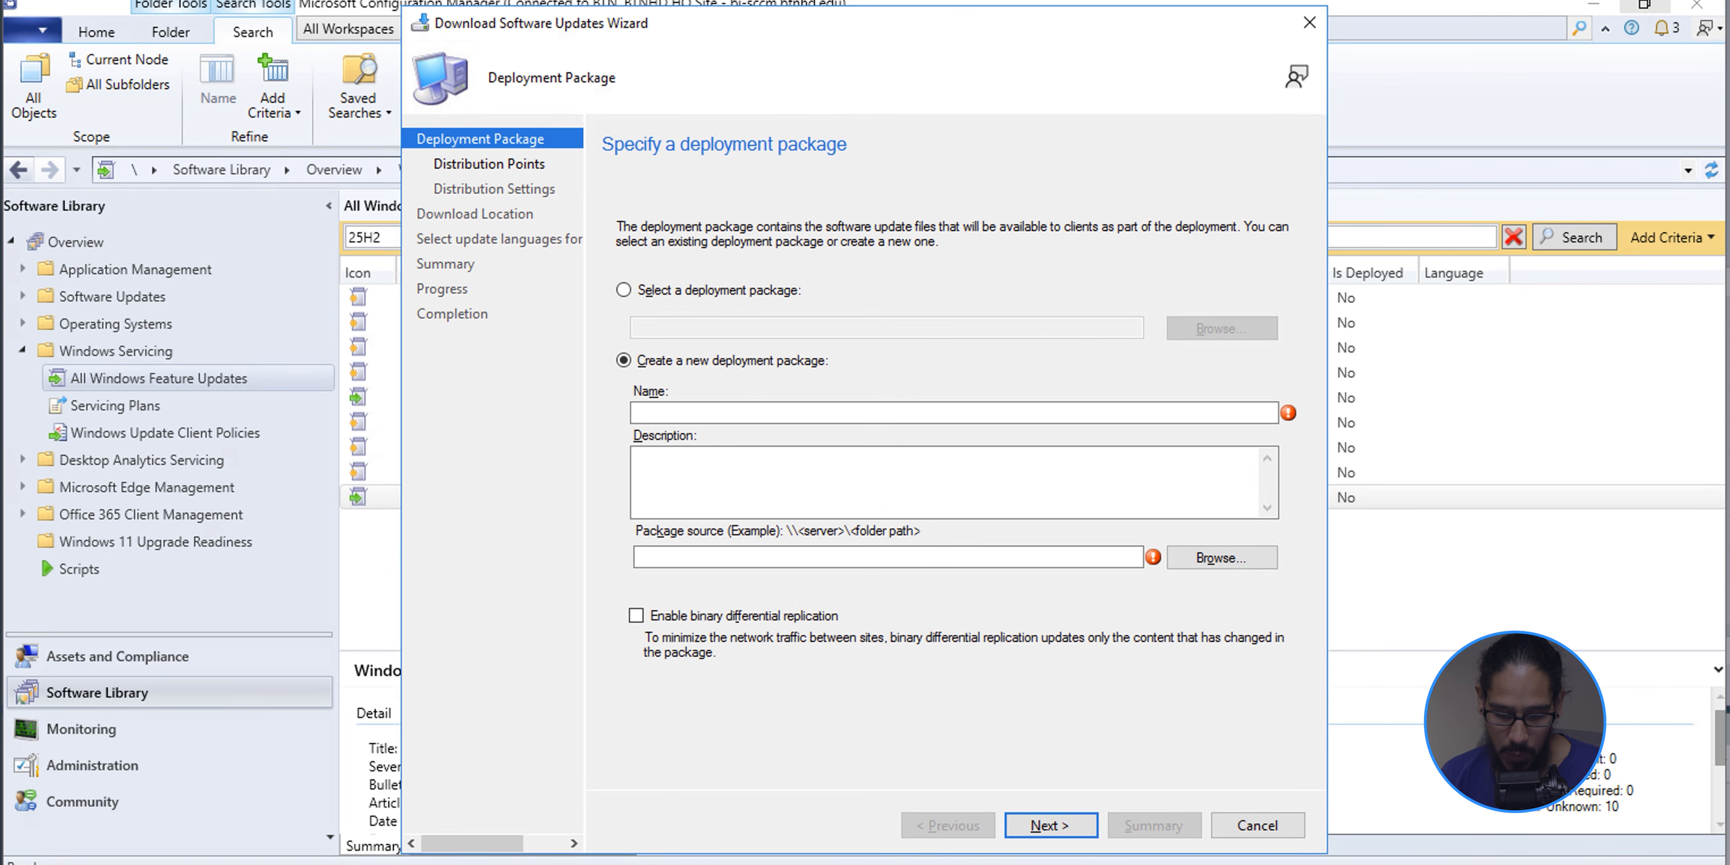
pyautogui.press('Tab')
pyautogui.write('Windows 11 25H2 Deployment Package')
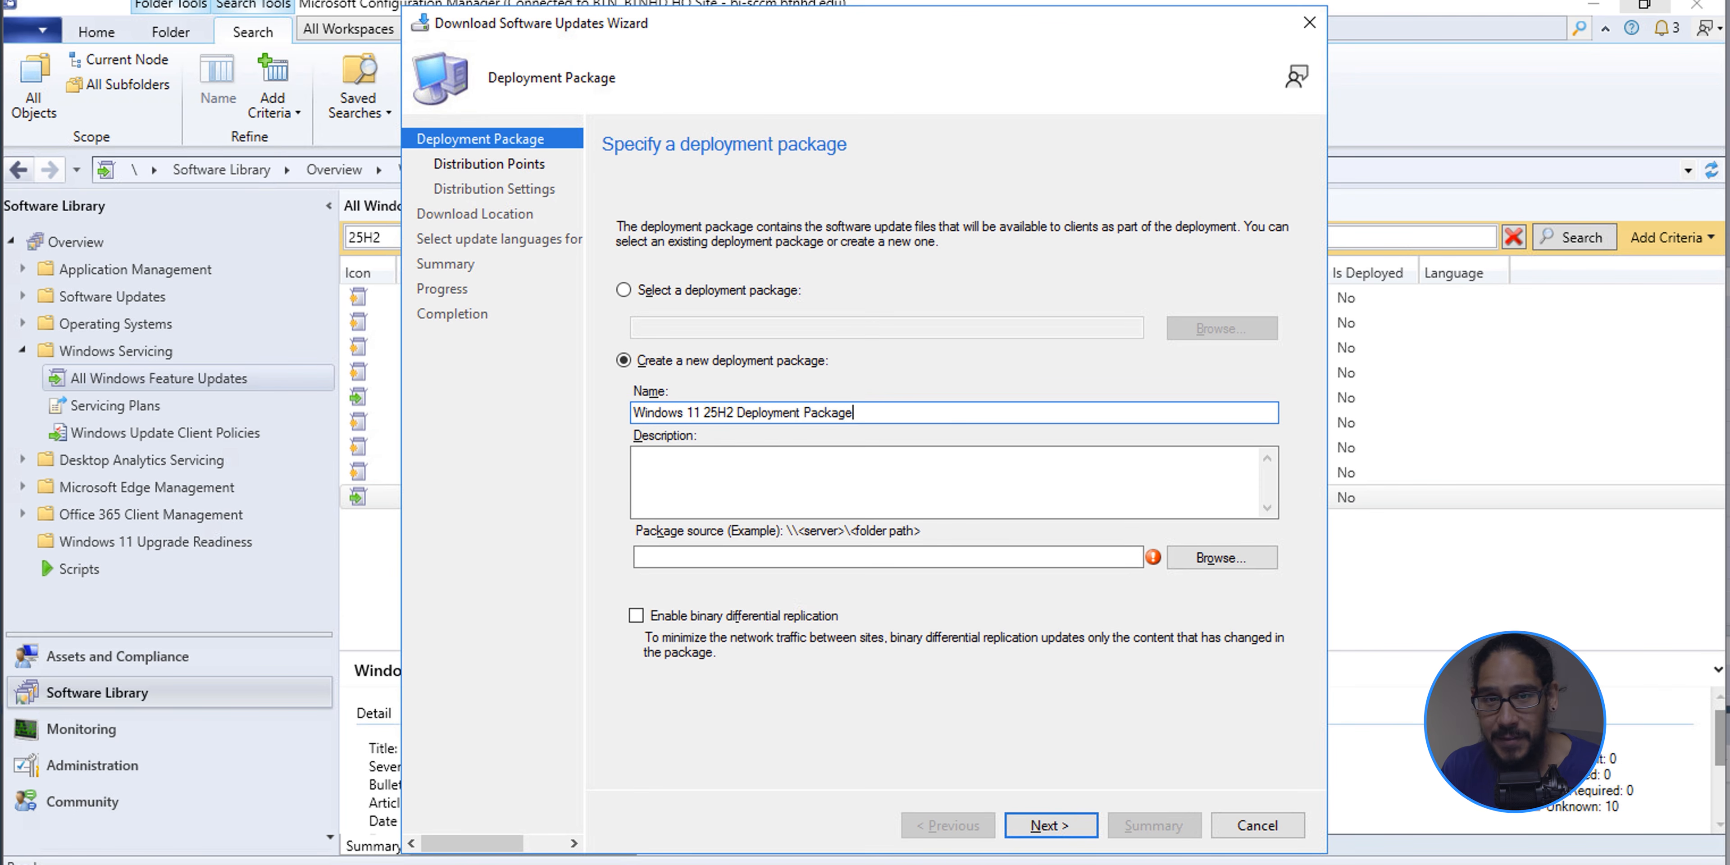
pyautogui.press('Tab')
pyautogui.press('Tab')
pyautogui.write('\\\\bj-sccm\\sources\\Windows11v25H2')
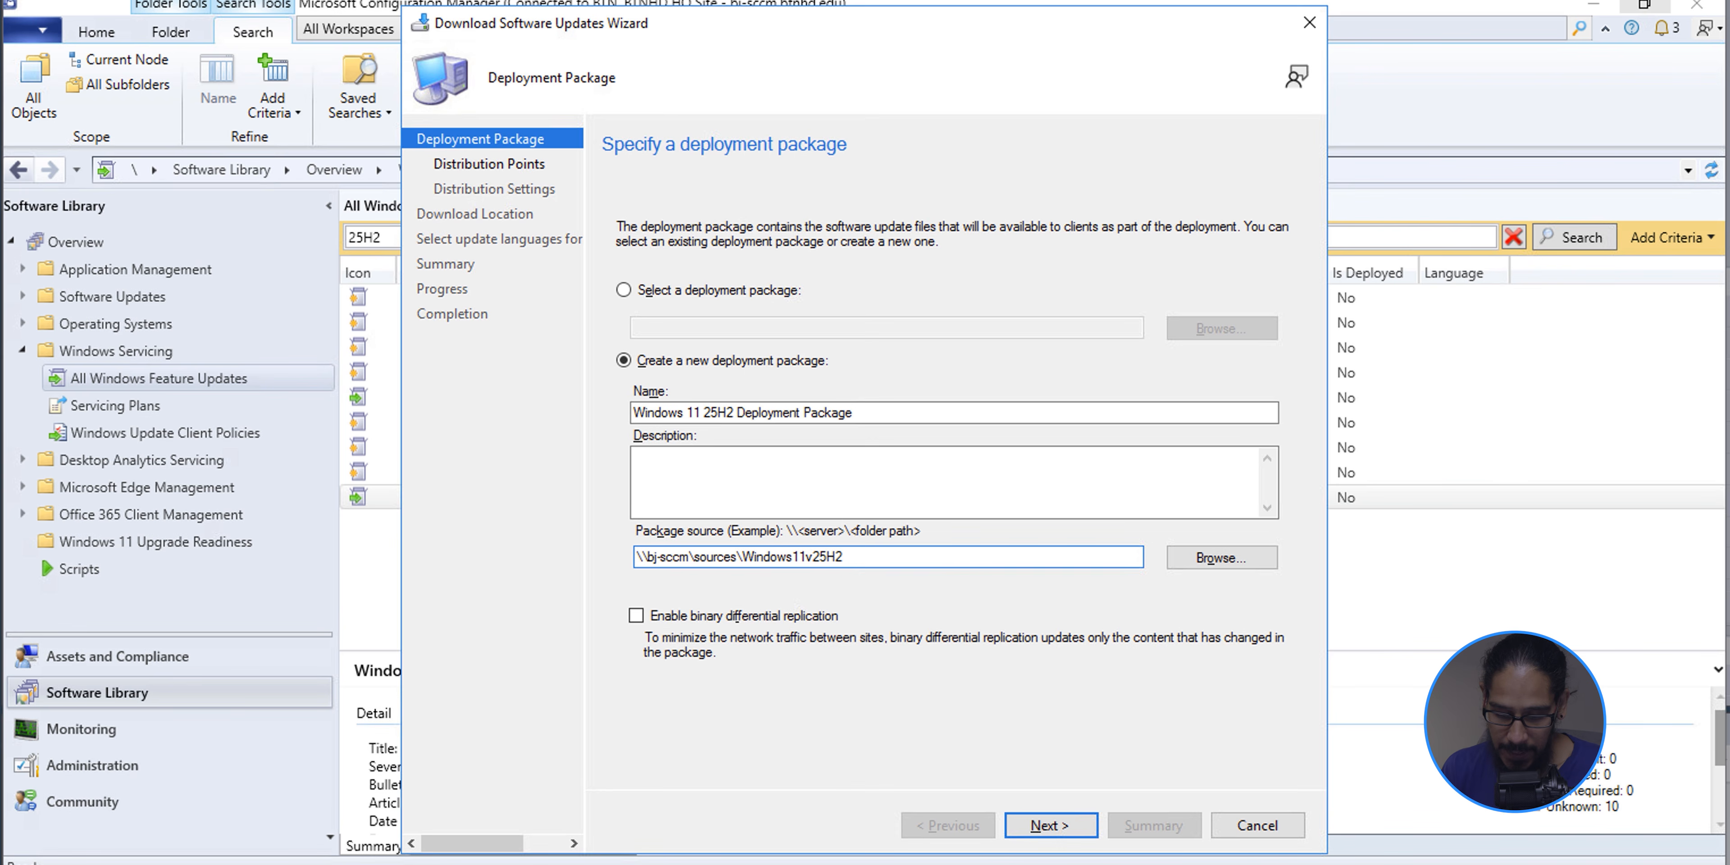
pyautogui.press('Return')
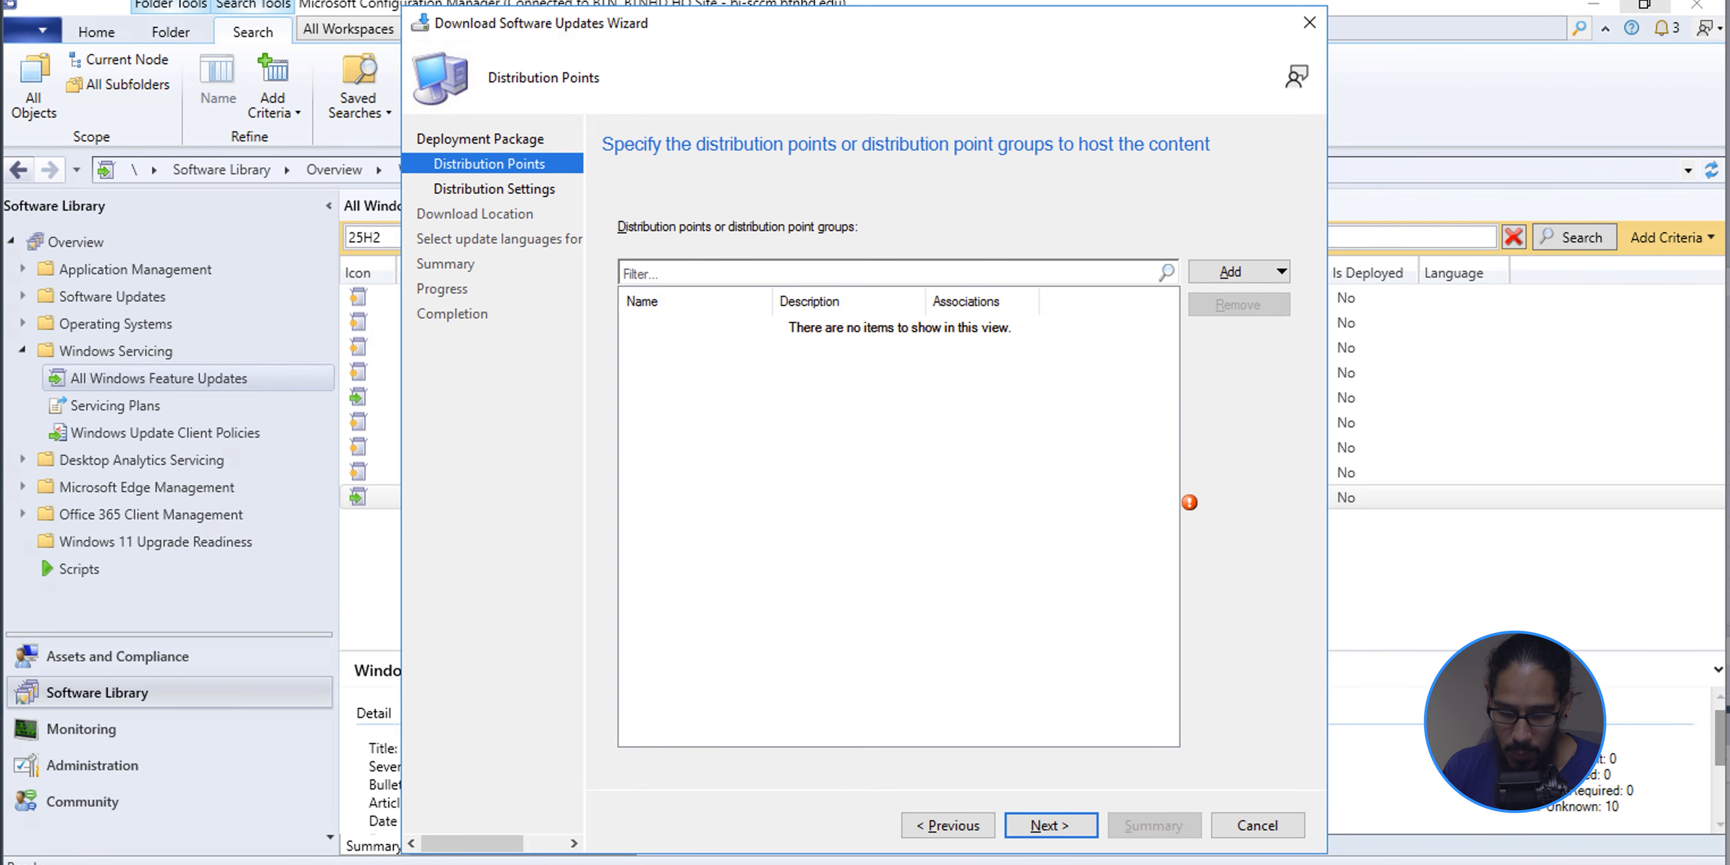
# Add BJ-SCCM.BTNHD.EDU as the distribution point hosting the package content
pyautogui.hotkey('alt', 'a')
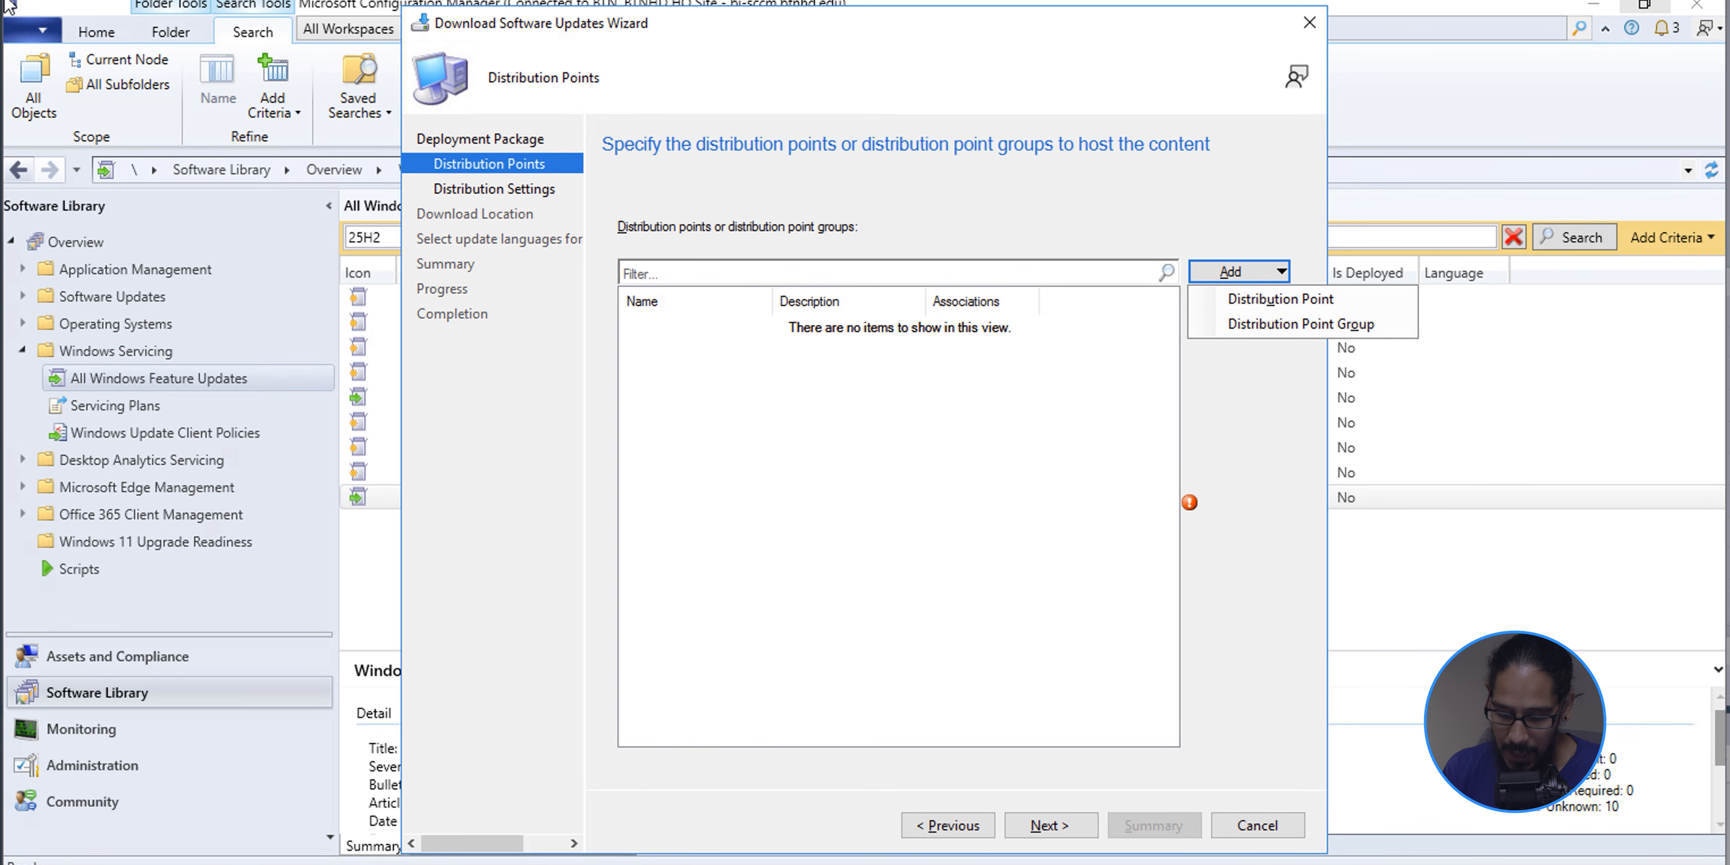
pyautogui.press('Return')
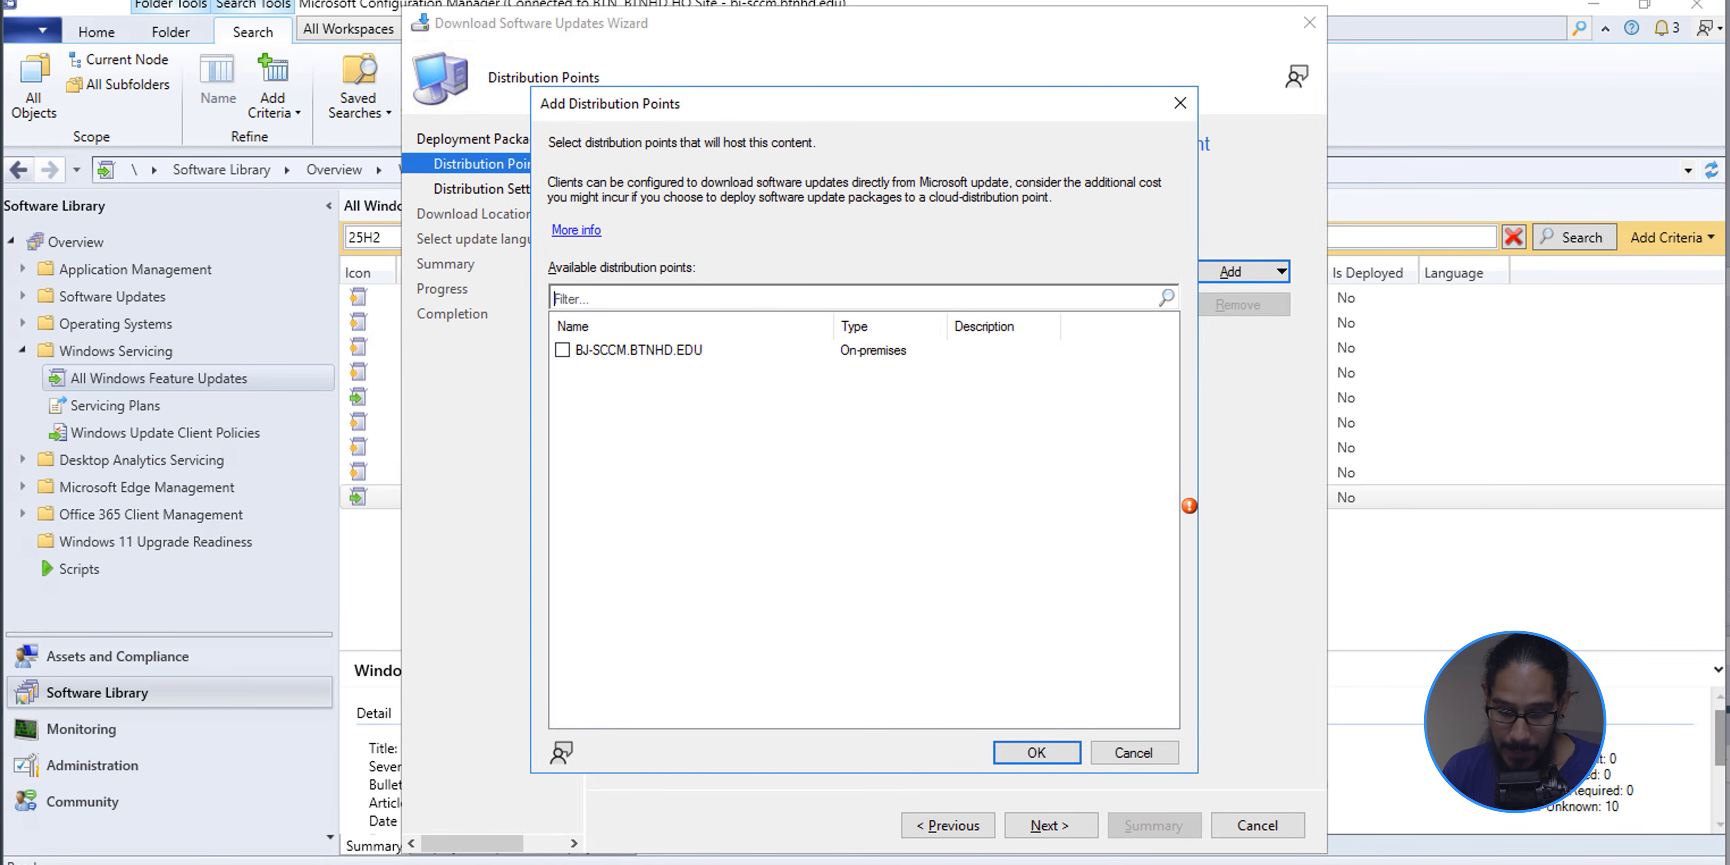
pyautogui.click(562, 350)
pyautogui.press('Return')
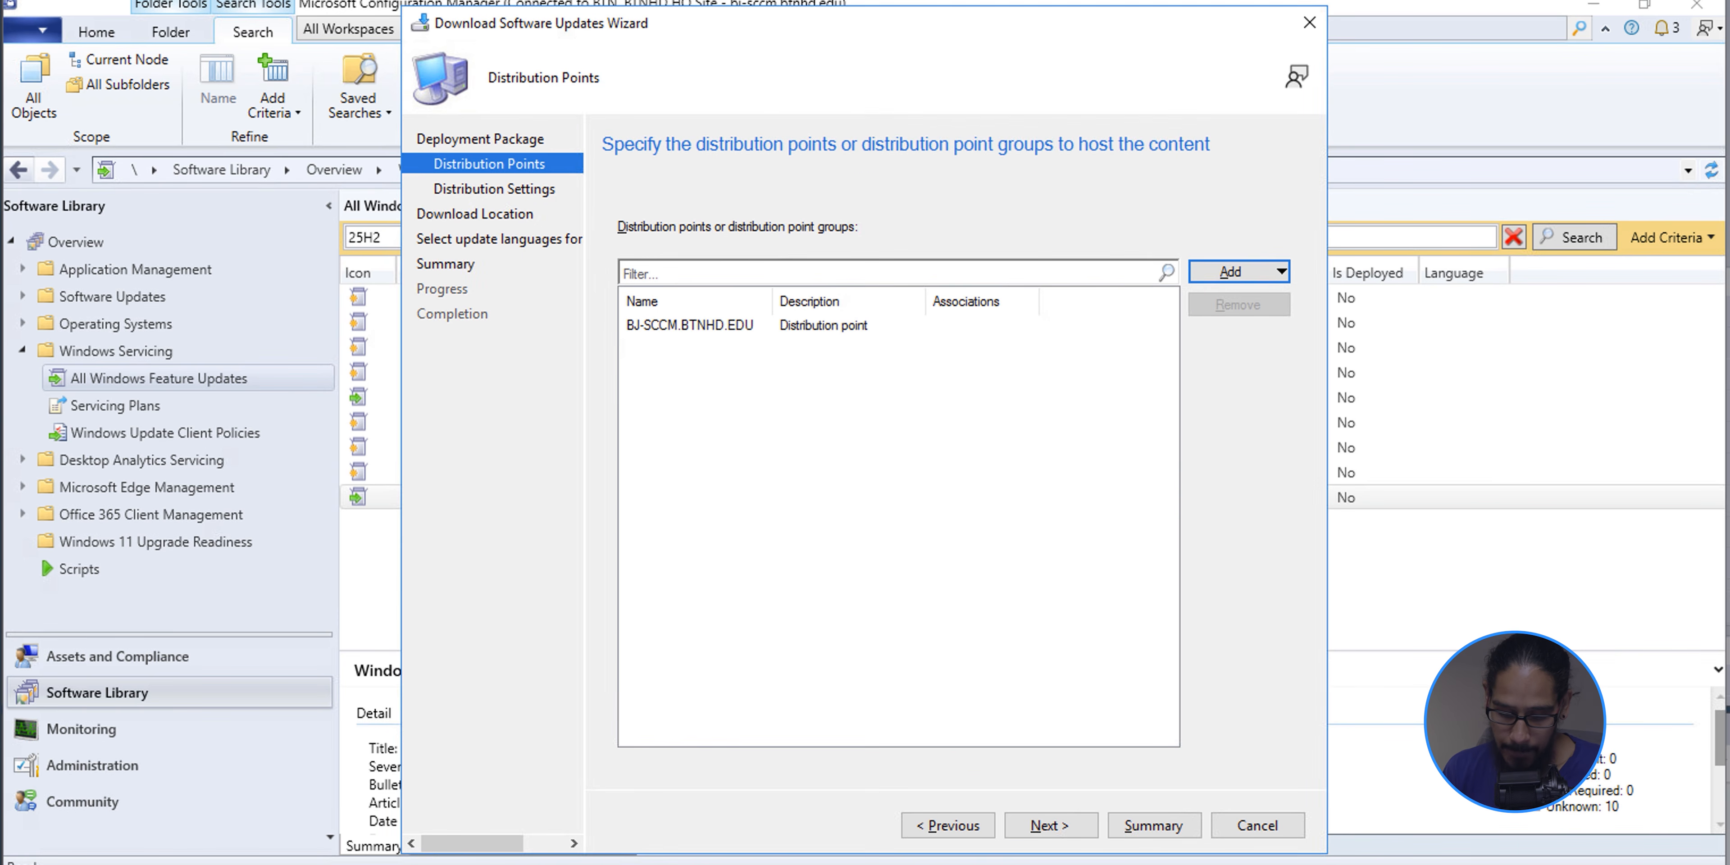
pyautogui.hotkey('alt', 'n')
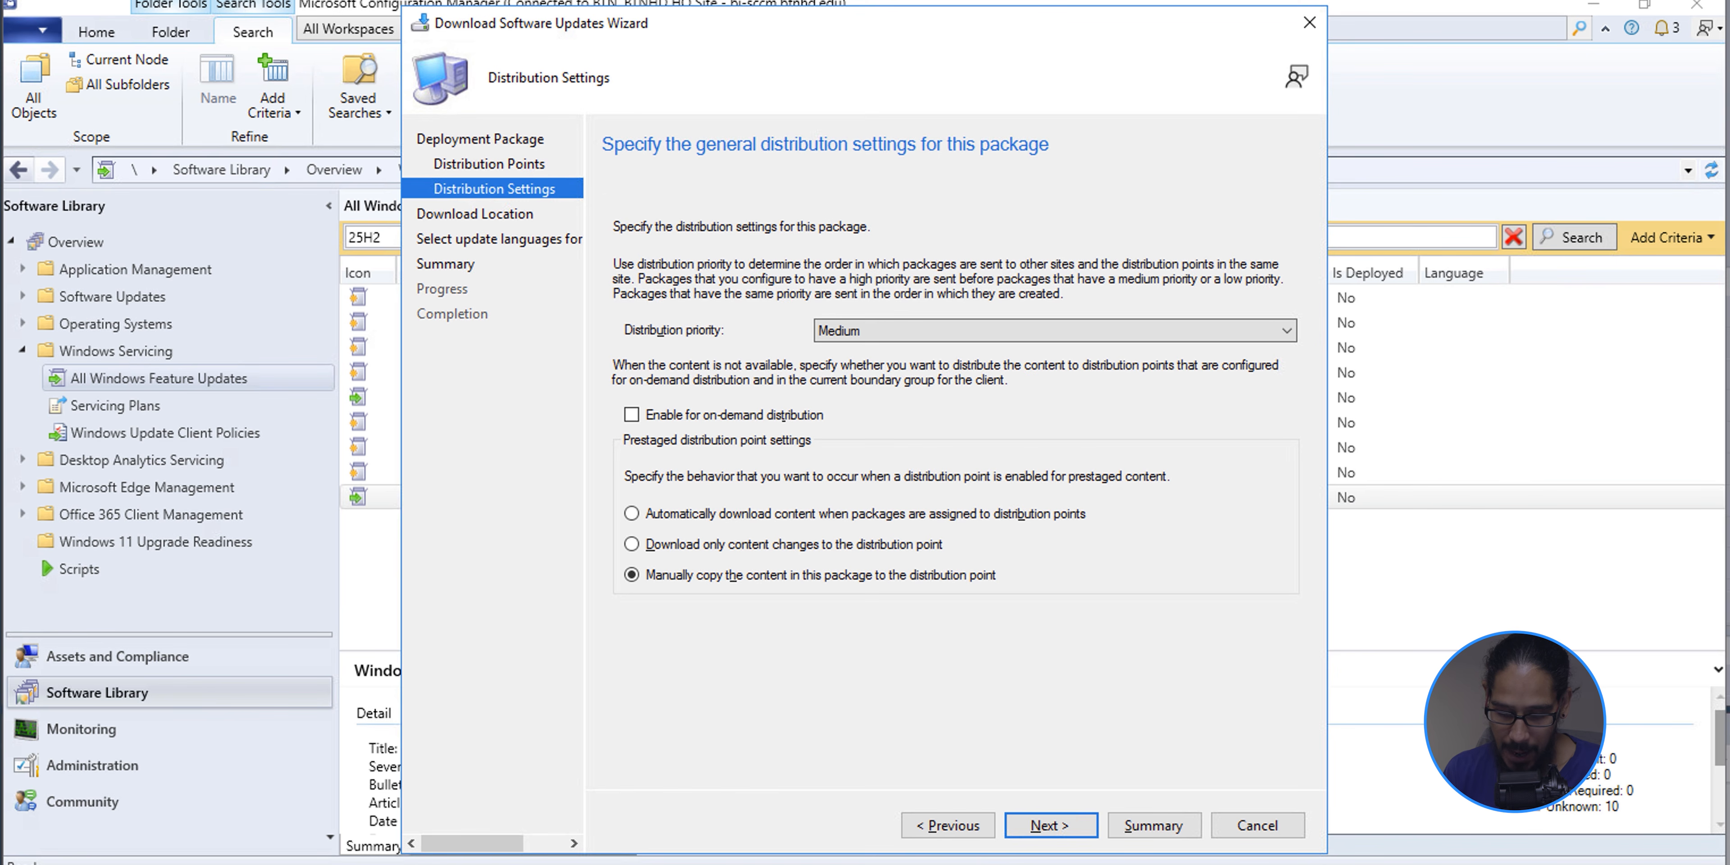
# Set prestaged content to download automatically when packages are assigned, keep the Internet source and default languages, and start the update download
pyautogui.click(631, 514)
pyautogui.press('Return')
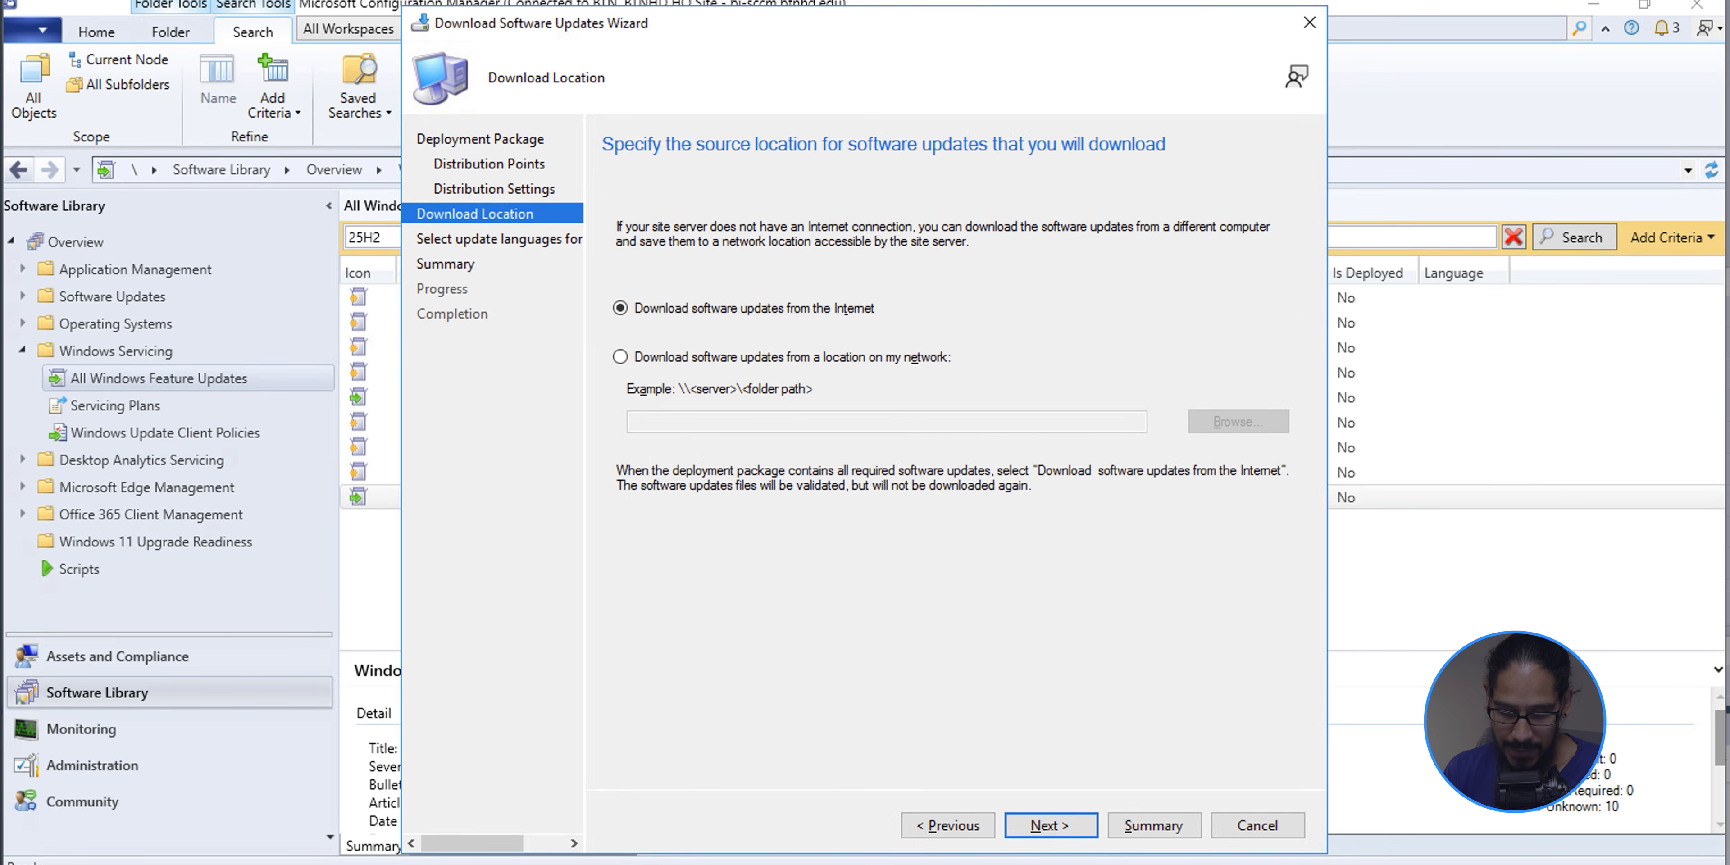
pyautogui.press('Return')
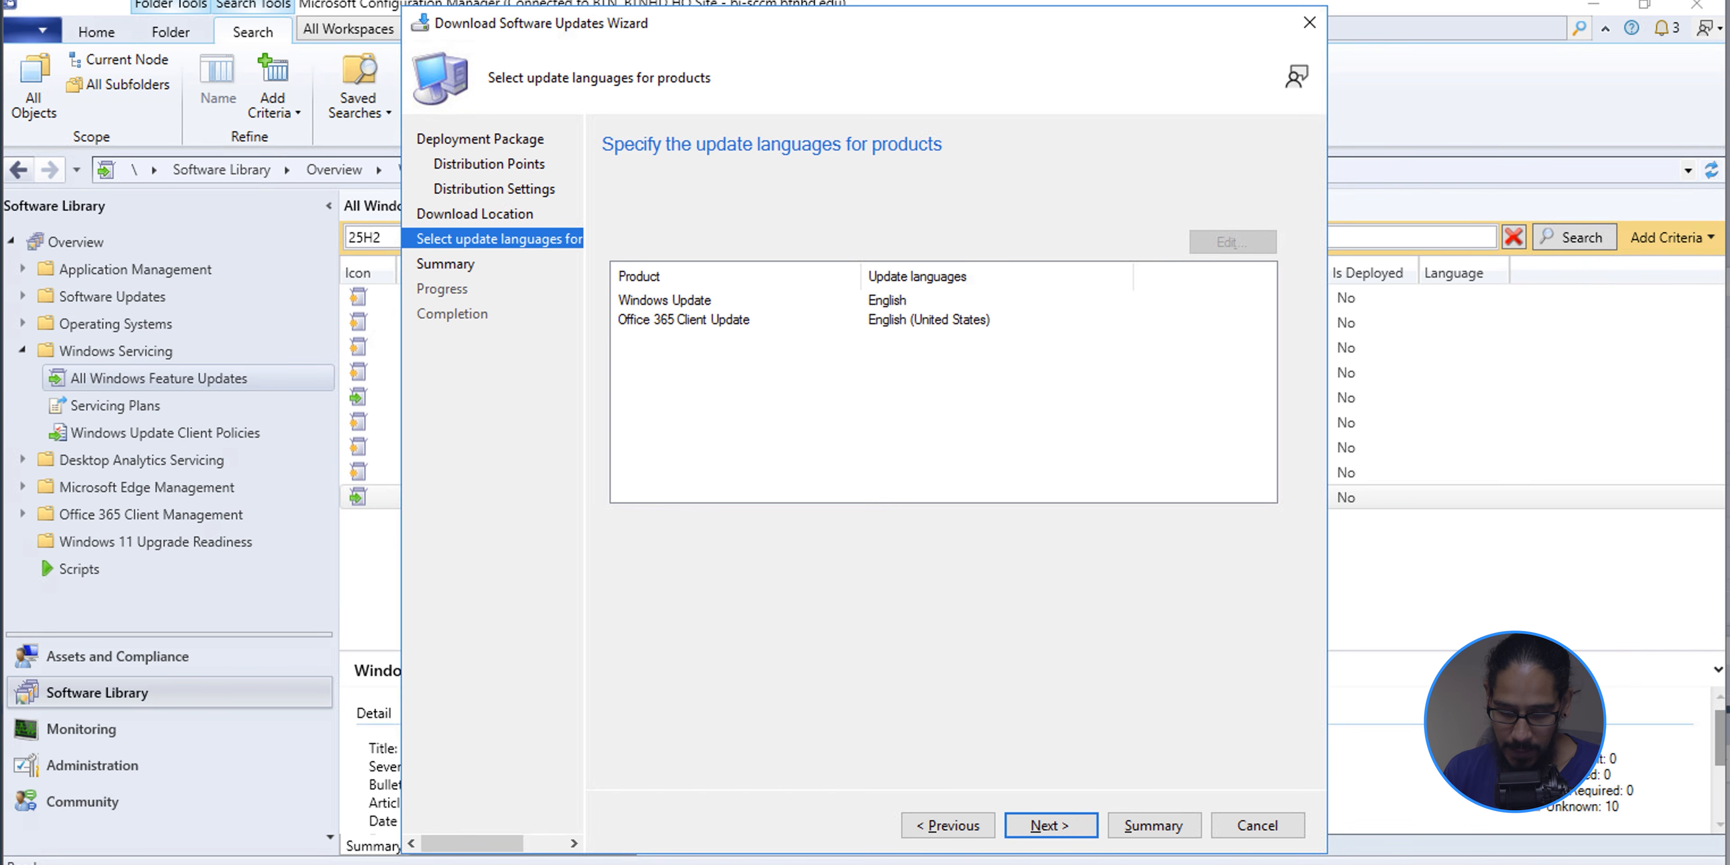
pyautogui.press('Return')
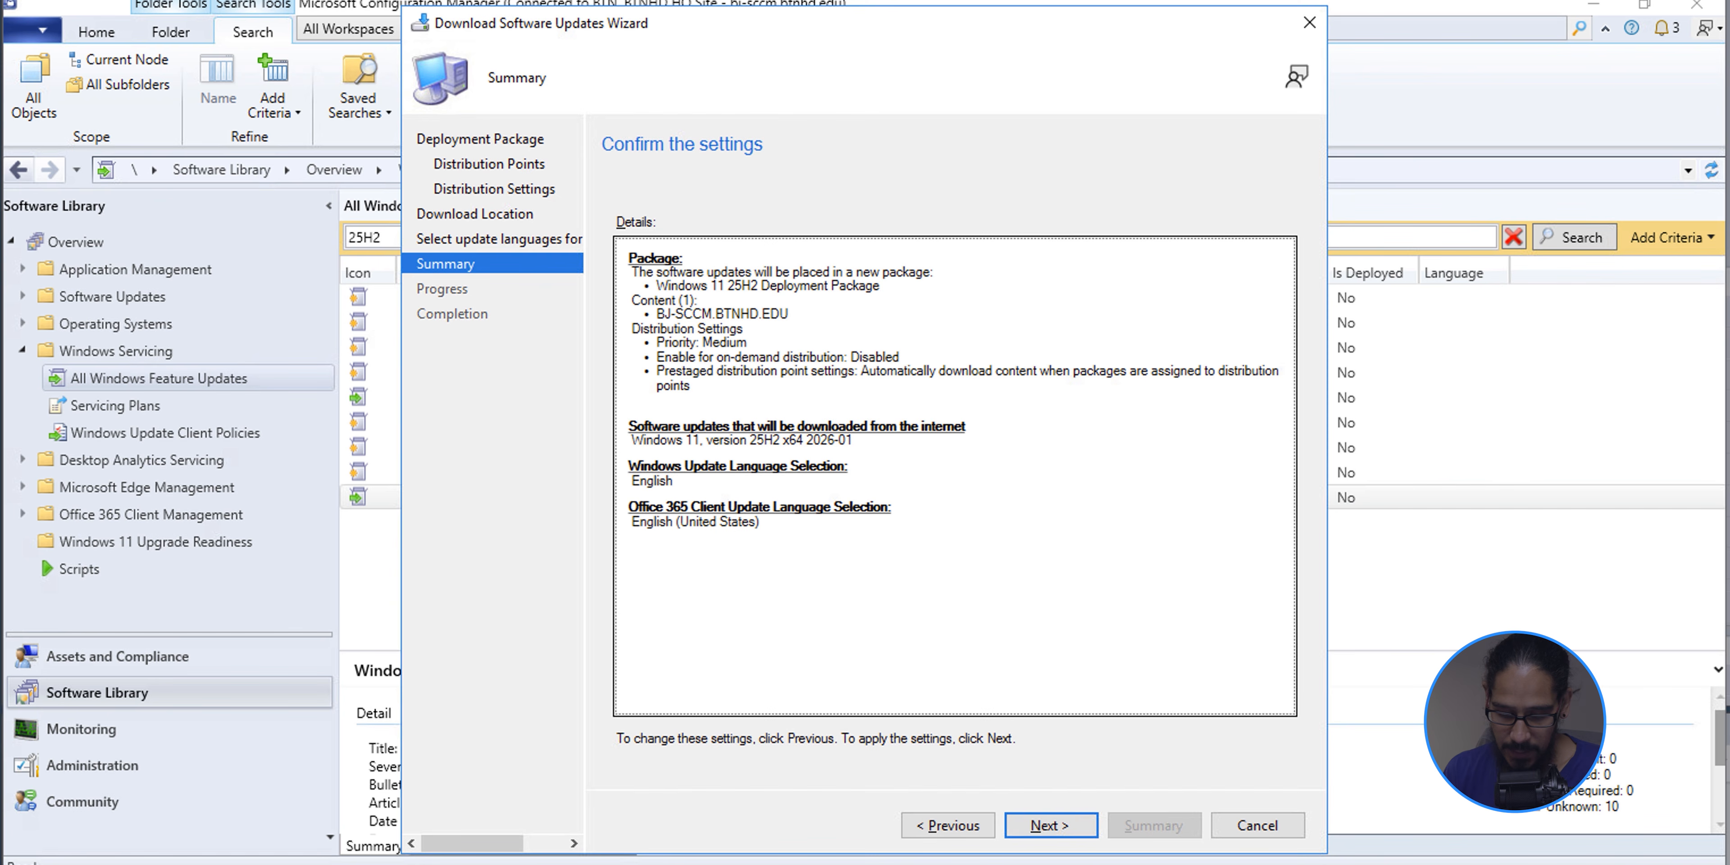
pyautogui.press('Return')
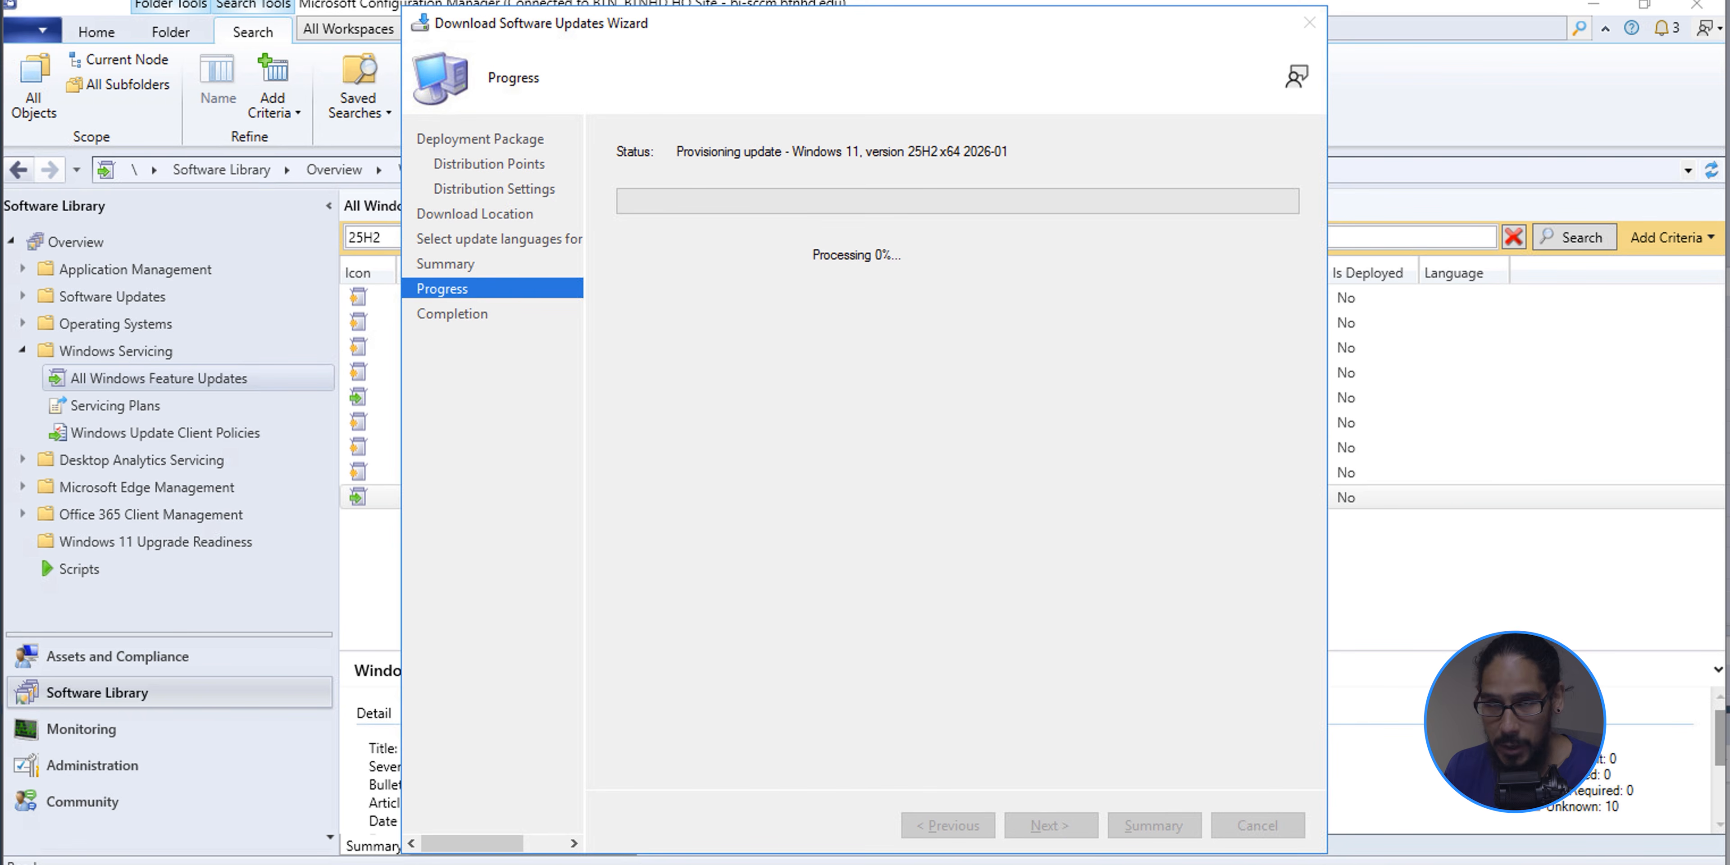
pyautogui.hotkey('alt', 'Tab')
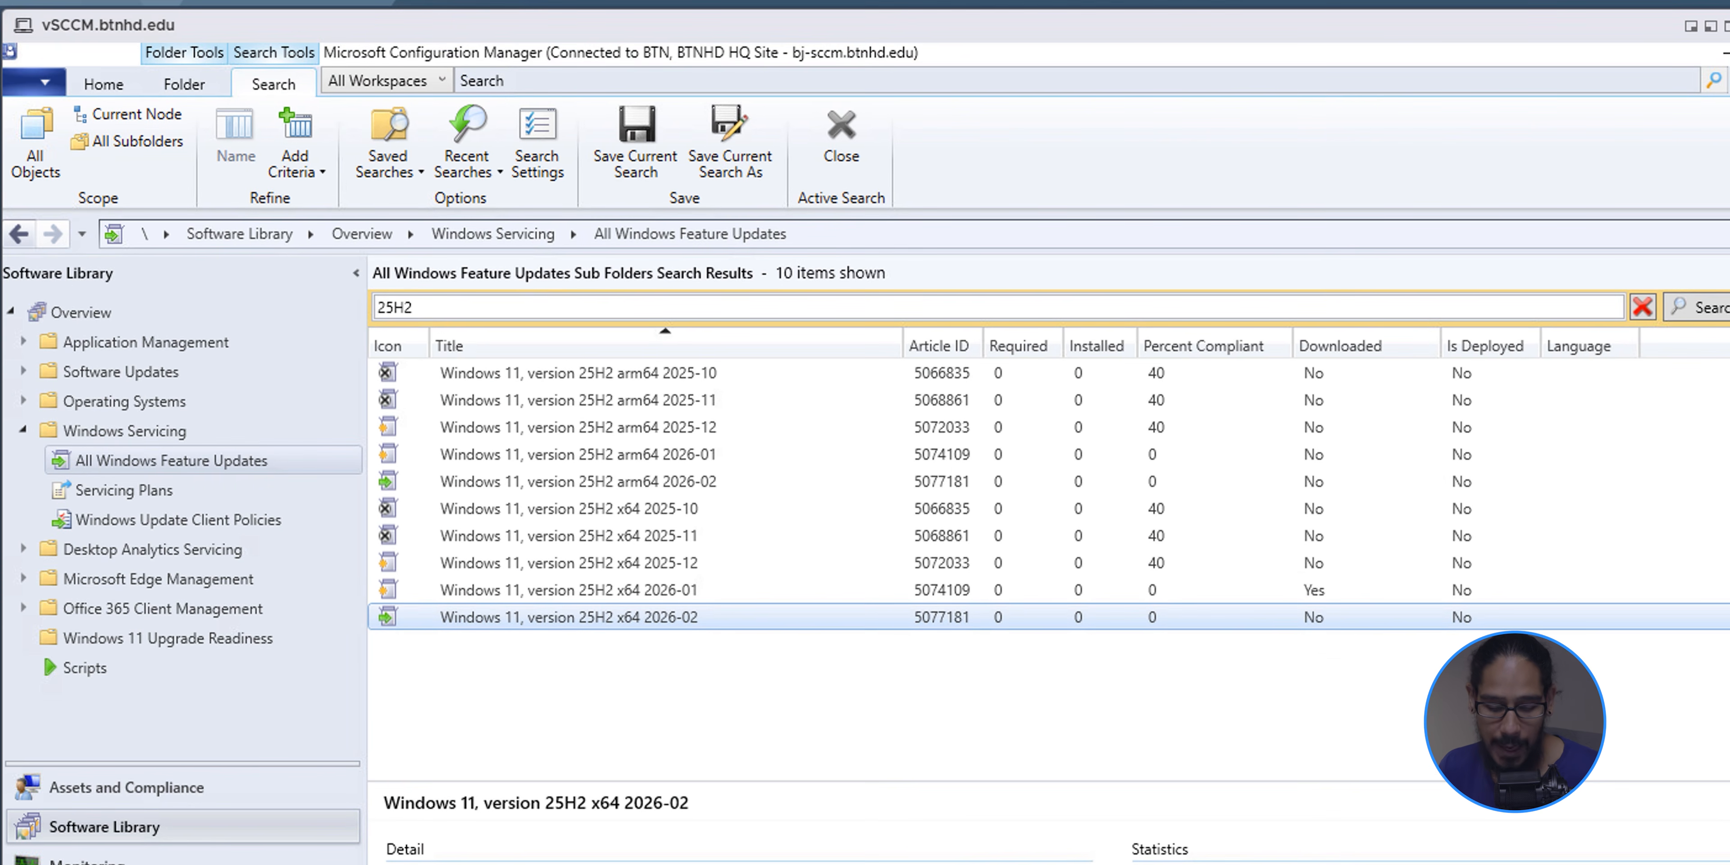
# Start a deployment of Windows 11, version 25H2 x64 2026-01 and name it Windows 11 25H2 Upgrade Package
pyautogui.click(569, 590)
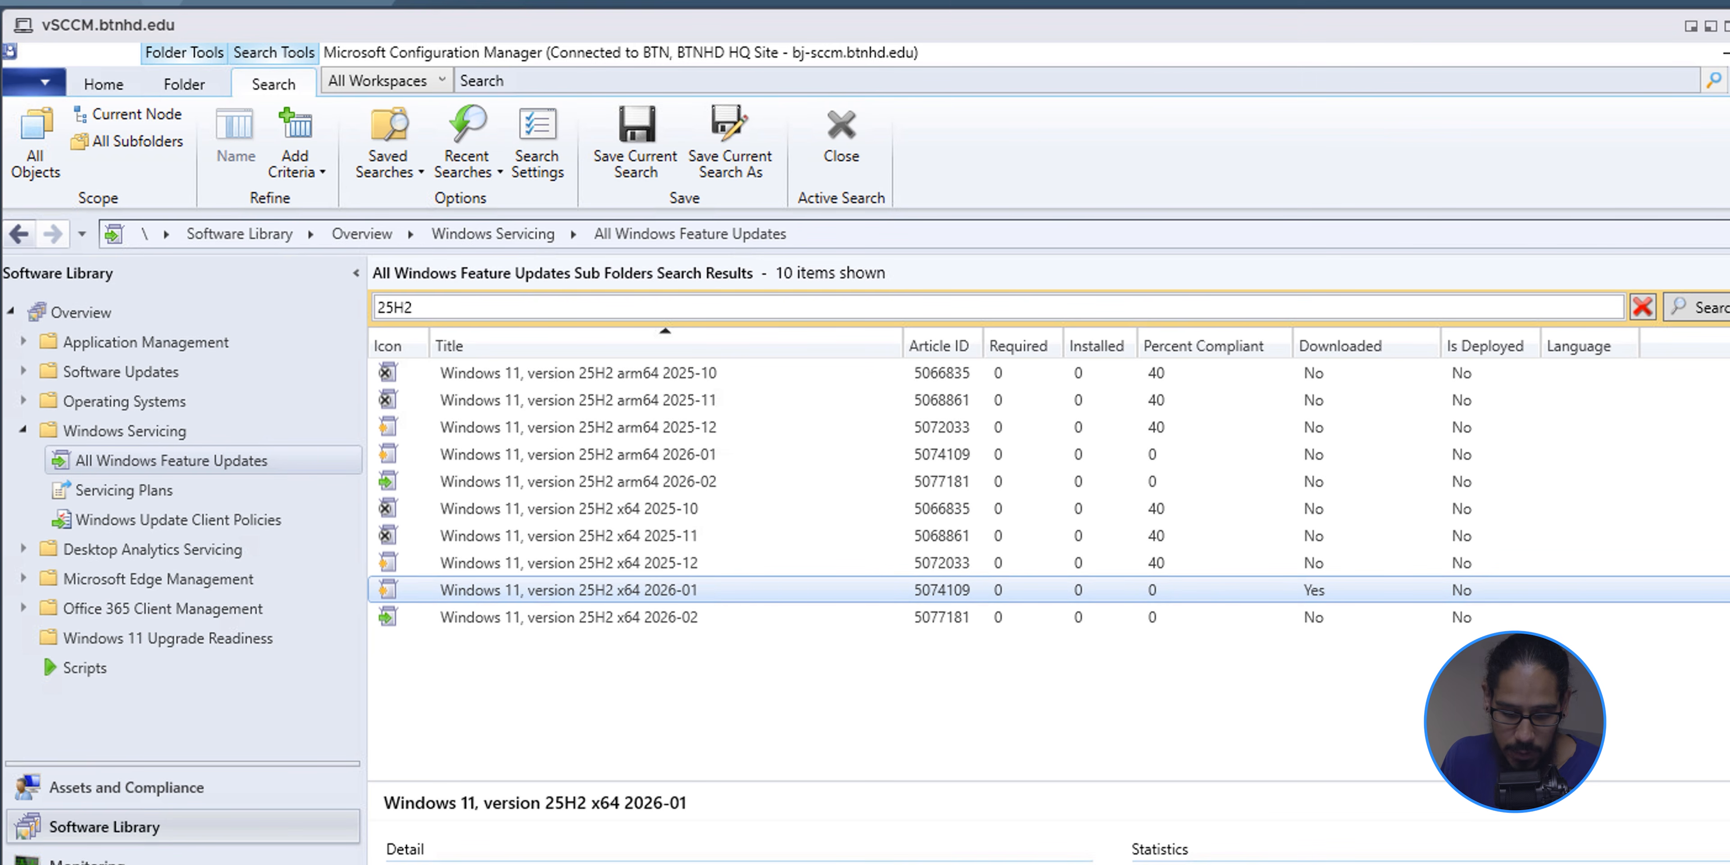
pyautogui.hotkey('shift', 'F10')
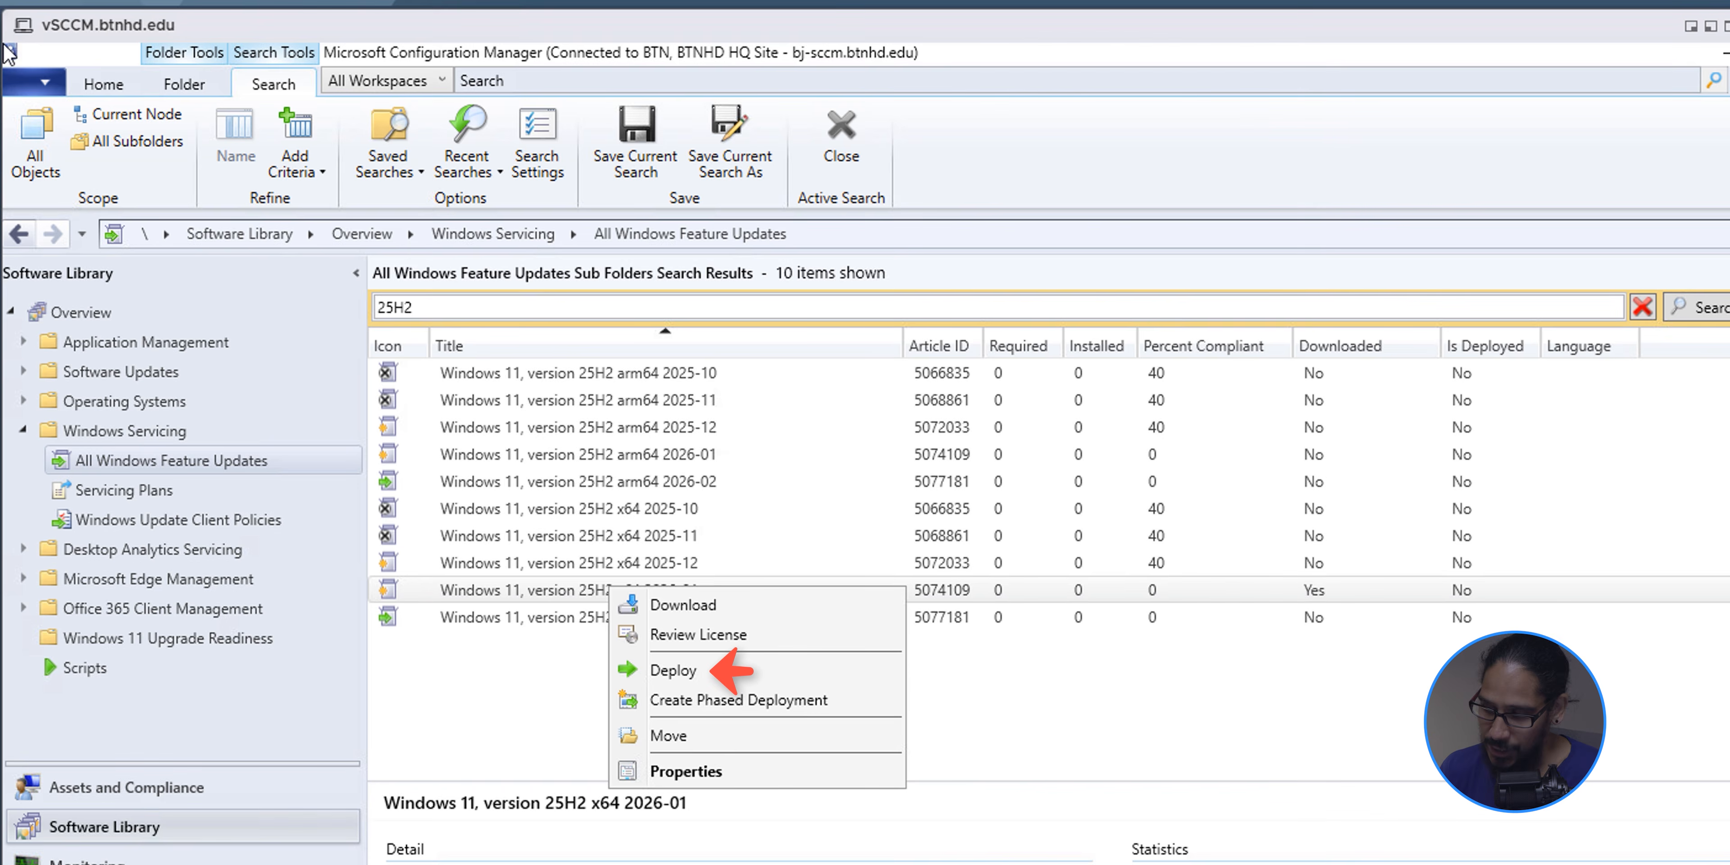
pyautogui.press('Down')
pyautogui.press('Down')
pyautogui.press('Down')
pyautogui.press('Return')
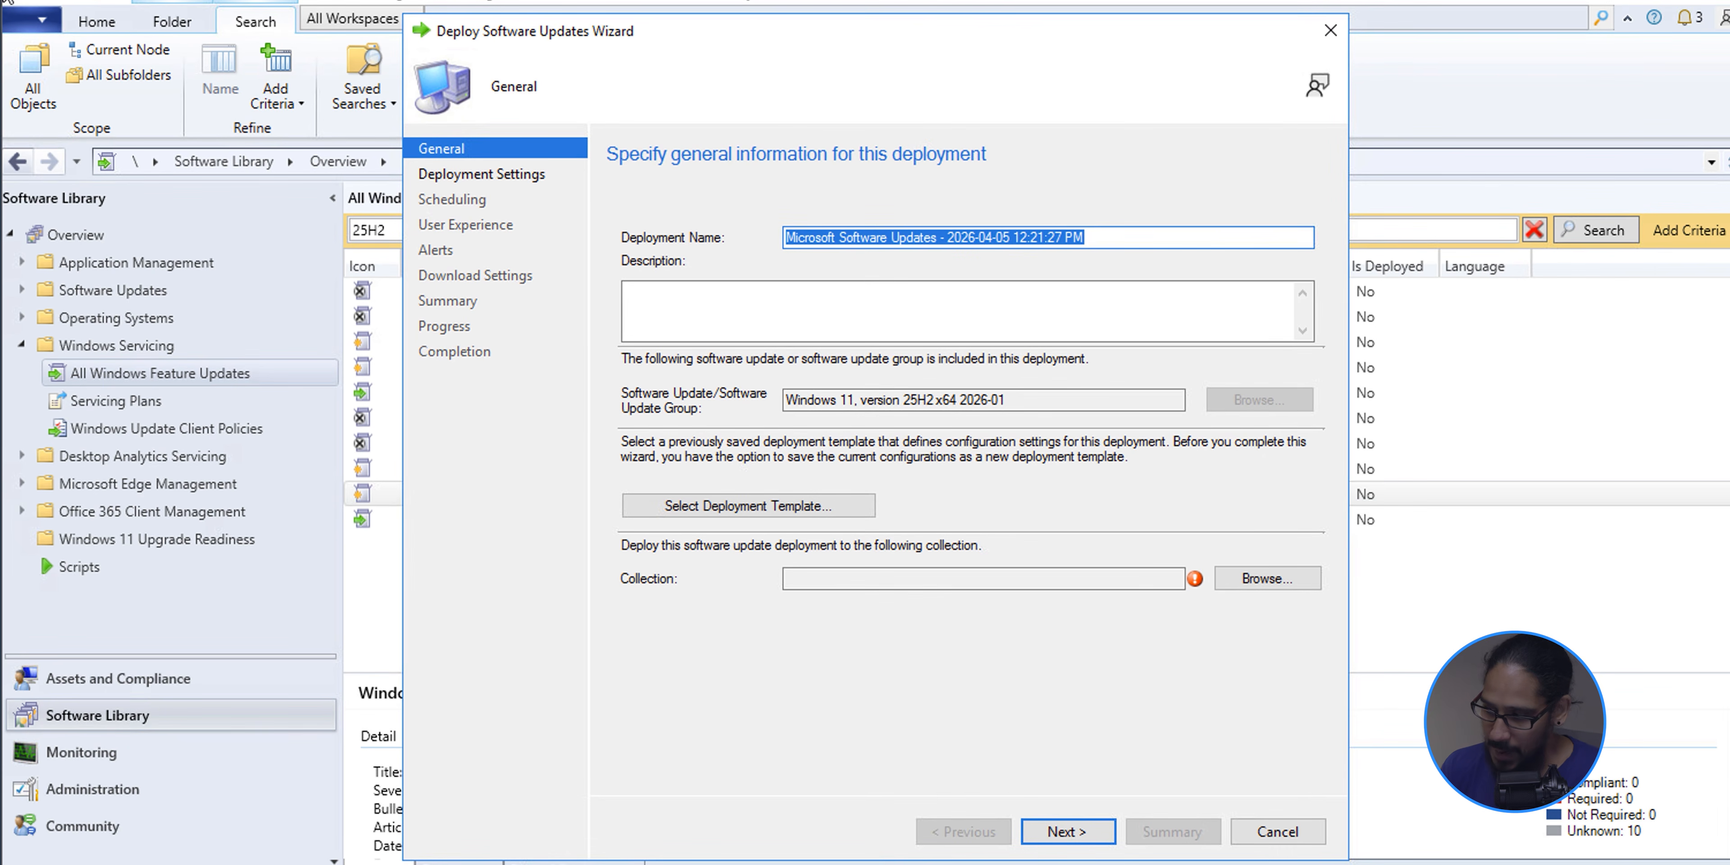
pyautogui.write('Windows 11 25H2 Upgrade Package')
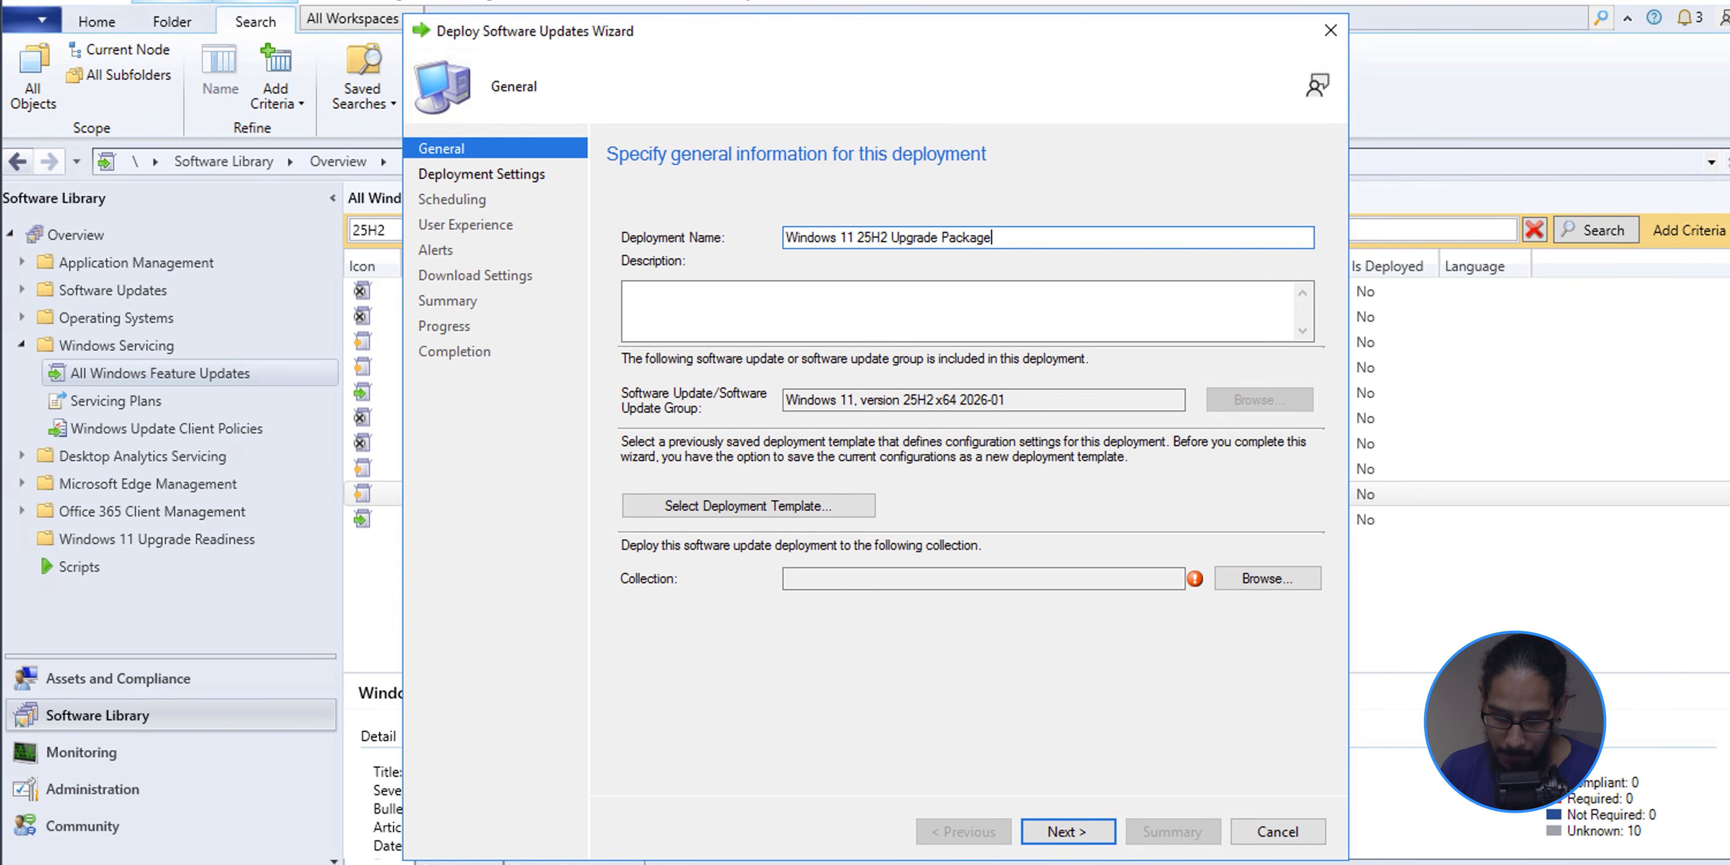
# Select the Windows 11 device collection as the target of the deployment
pyautogui.press('Tab')
pyautogui.press('Tab')
pyautogui.press('Tab')
pyautogui.press('Return')
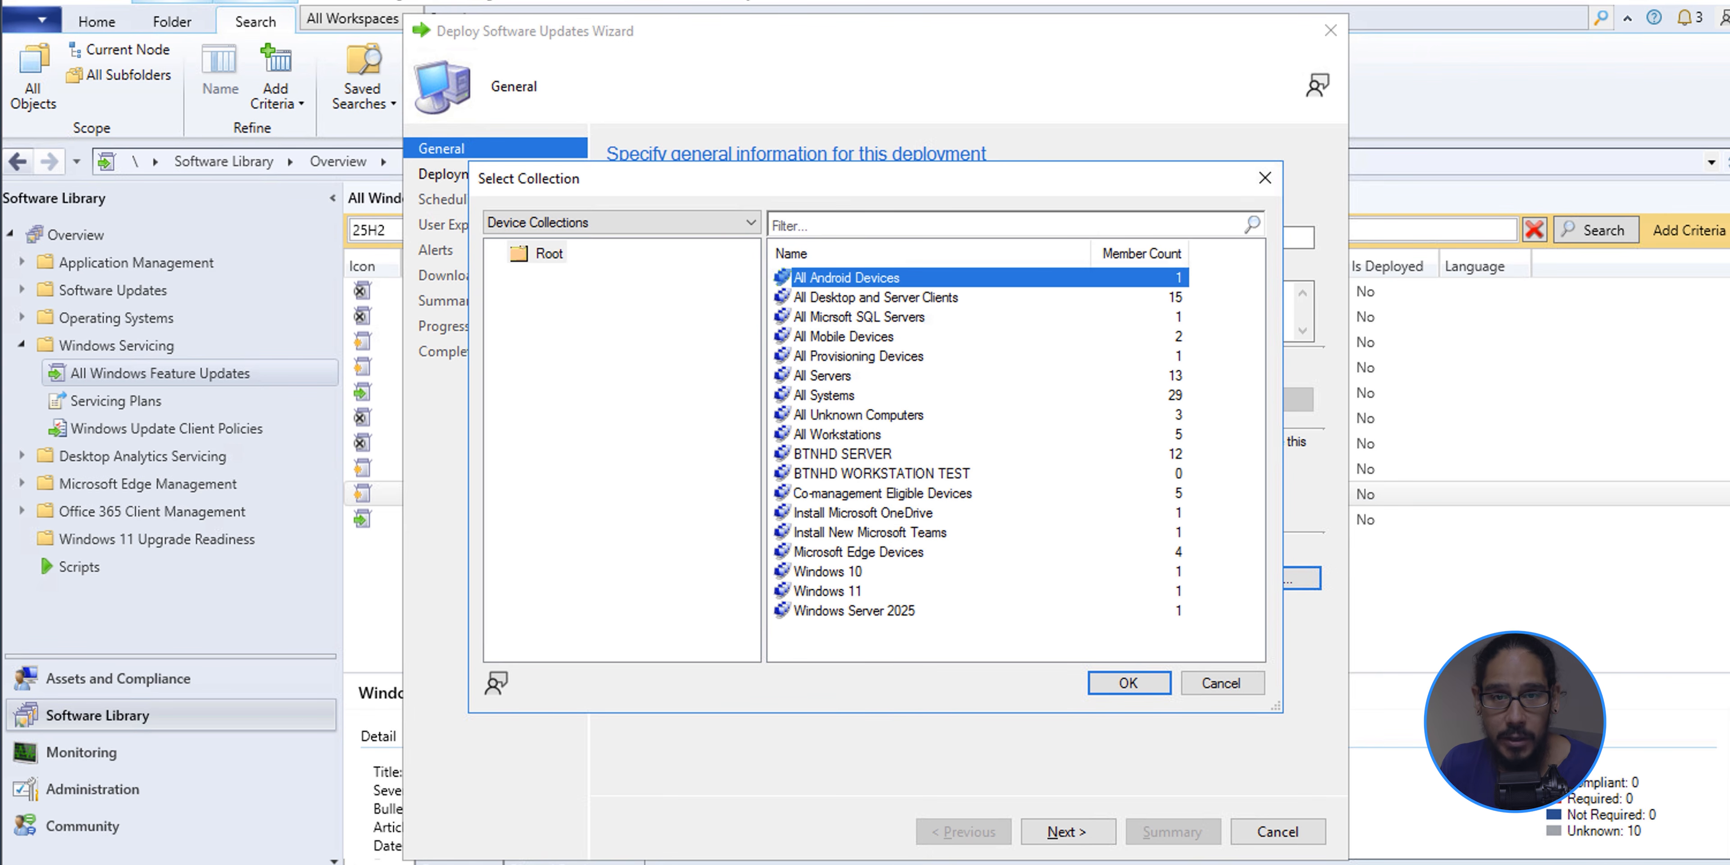
pyautogui.click(827, 591)
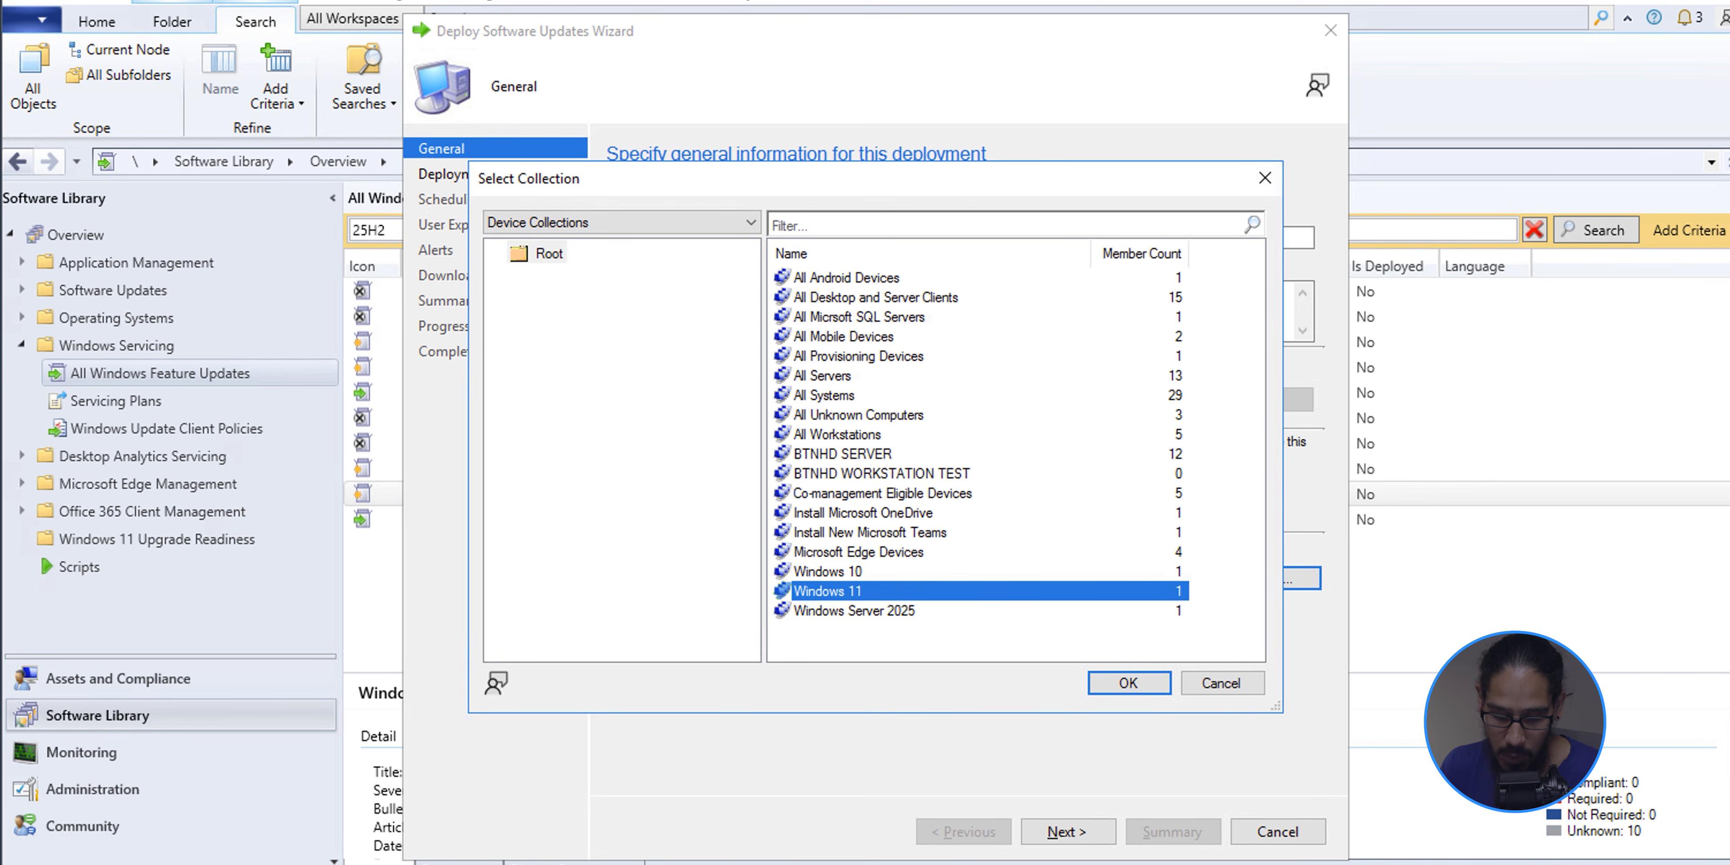
pyautogui.press('Return')
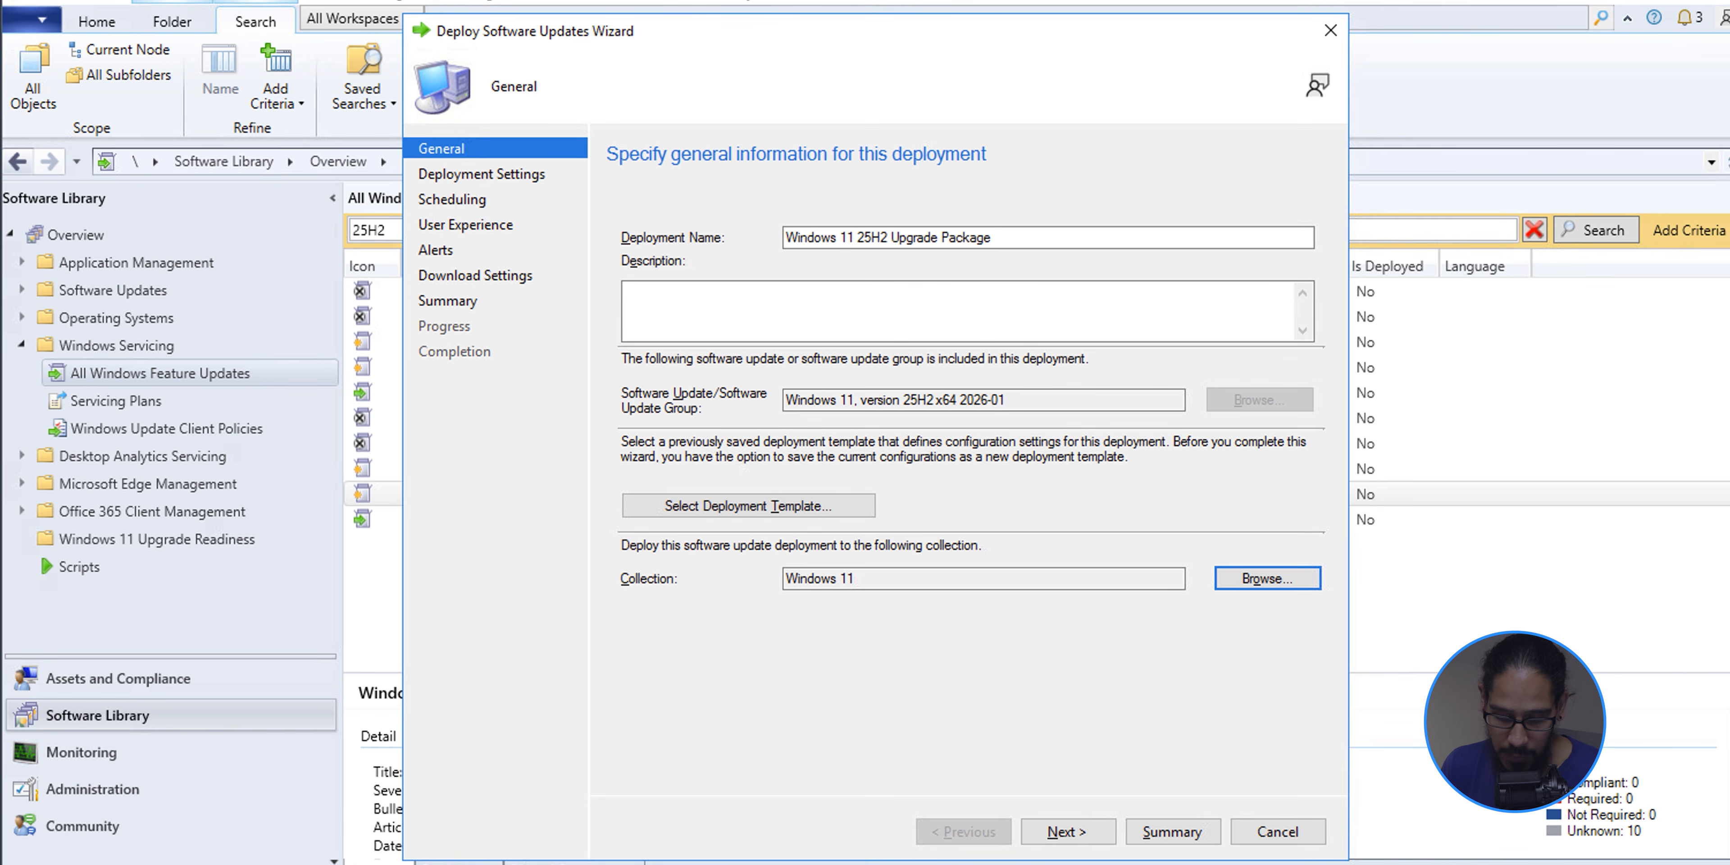
# Accept the Microsoft Software License Terms for the feature update and continue to the deployment settings
pyautogui.hotkey('alt', 'n')
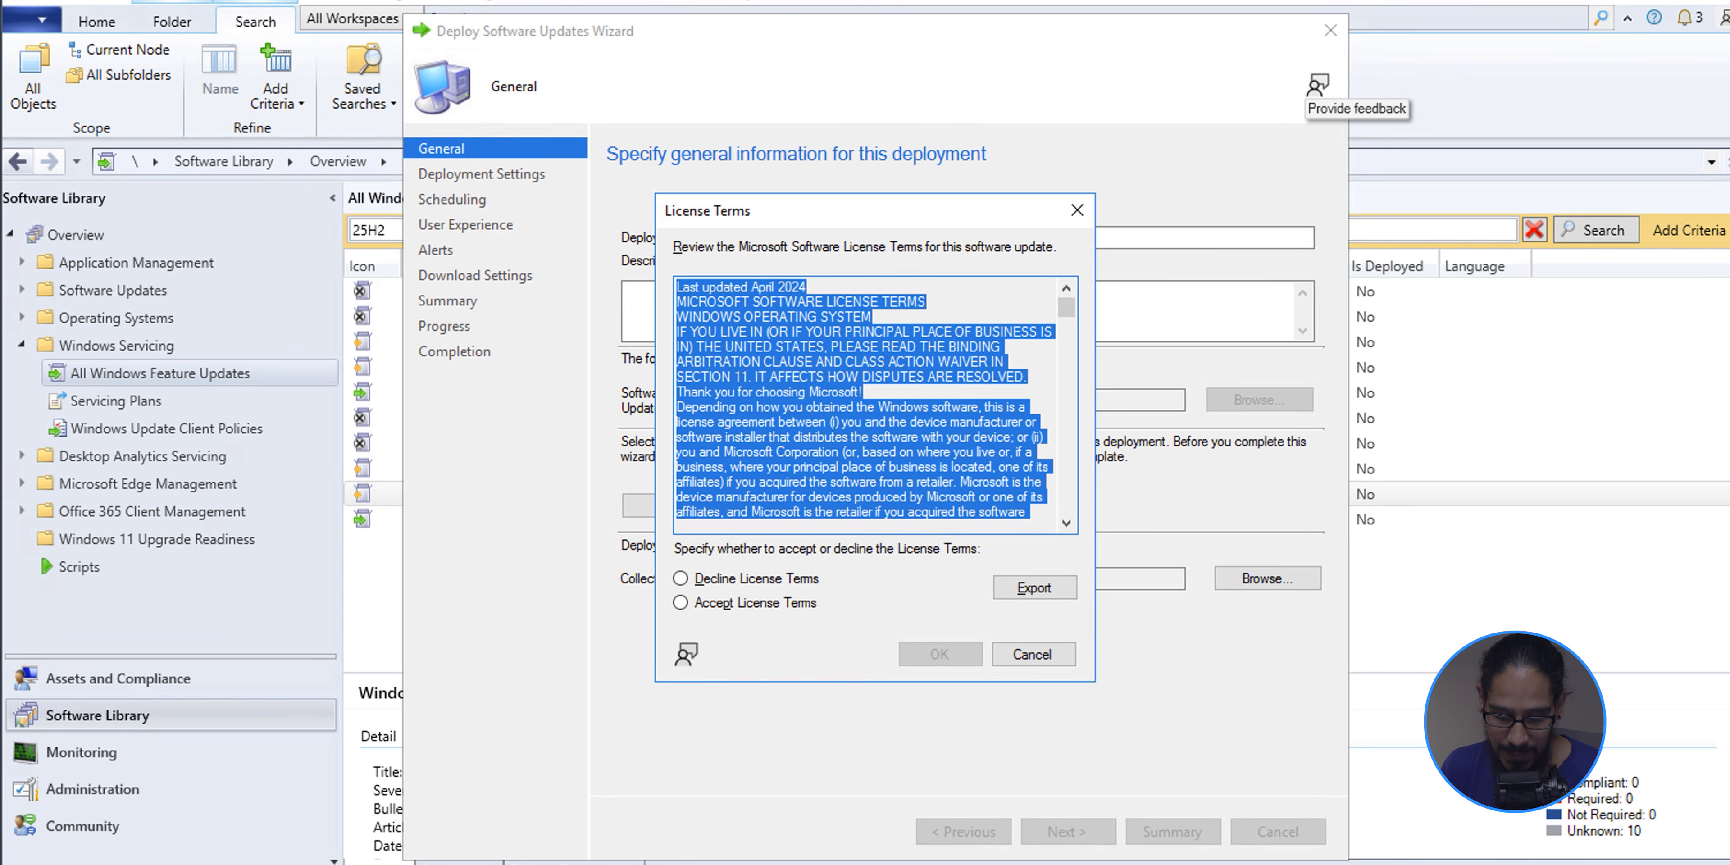
pyautogui.hotkey('alt', 'p')
pyautogui.press('Return')
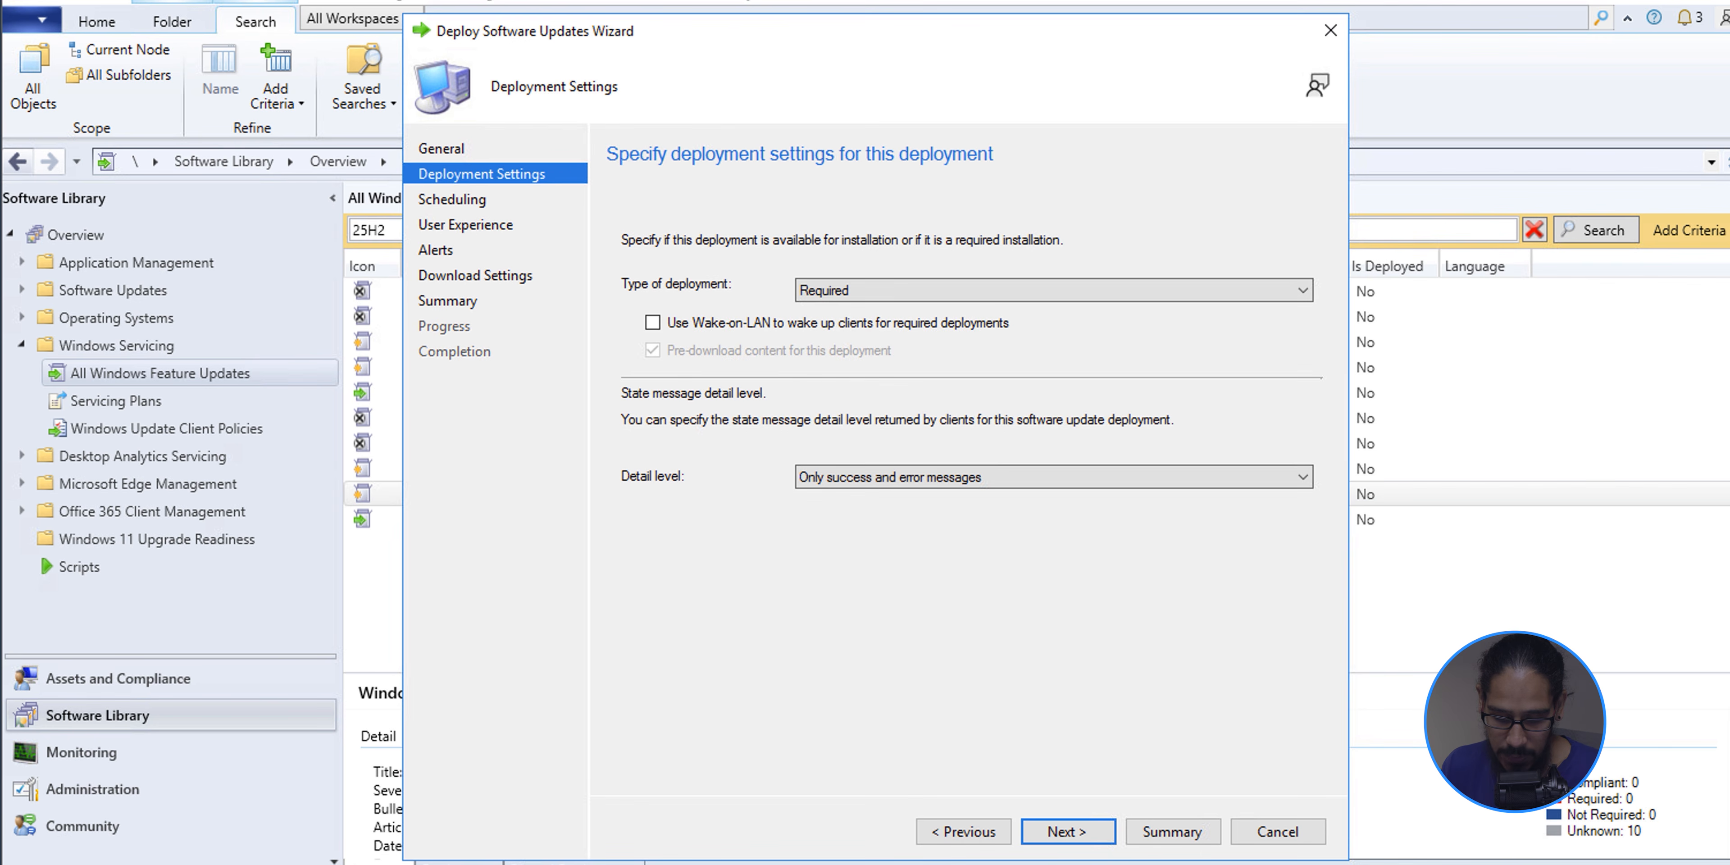
# Set the installation deadline to as soon as possible, keeping the Required deployment type and the default user experience and alert options
pyautogui.press('Return')
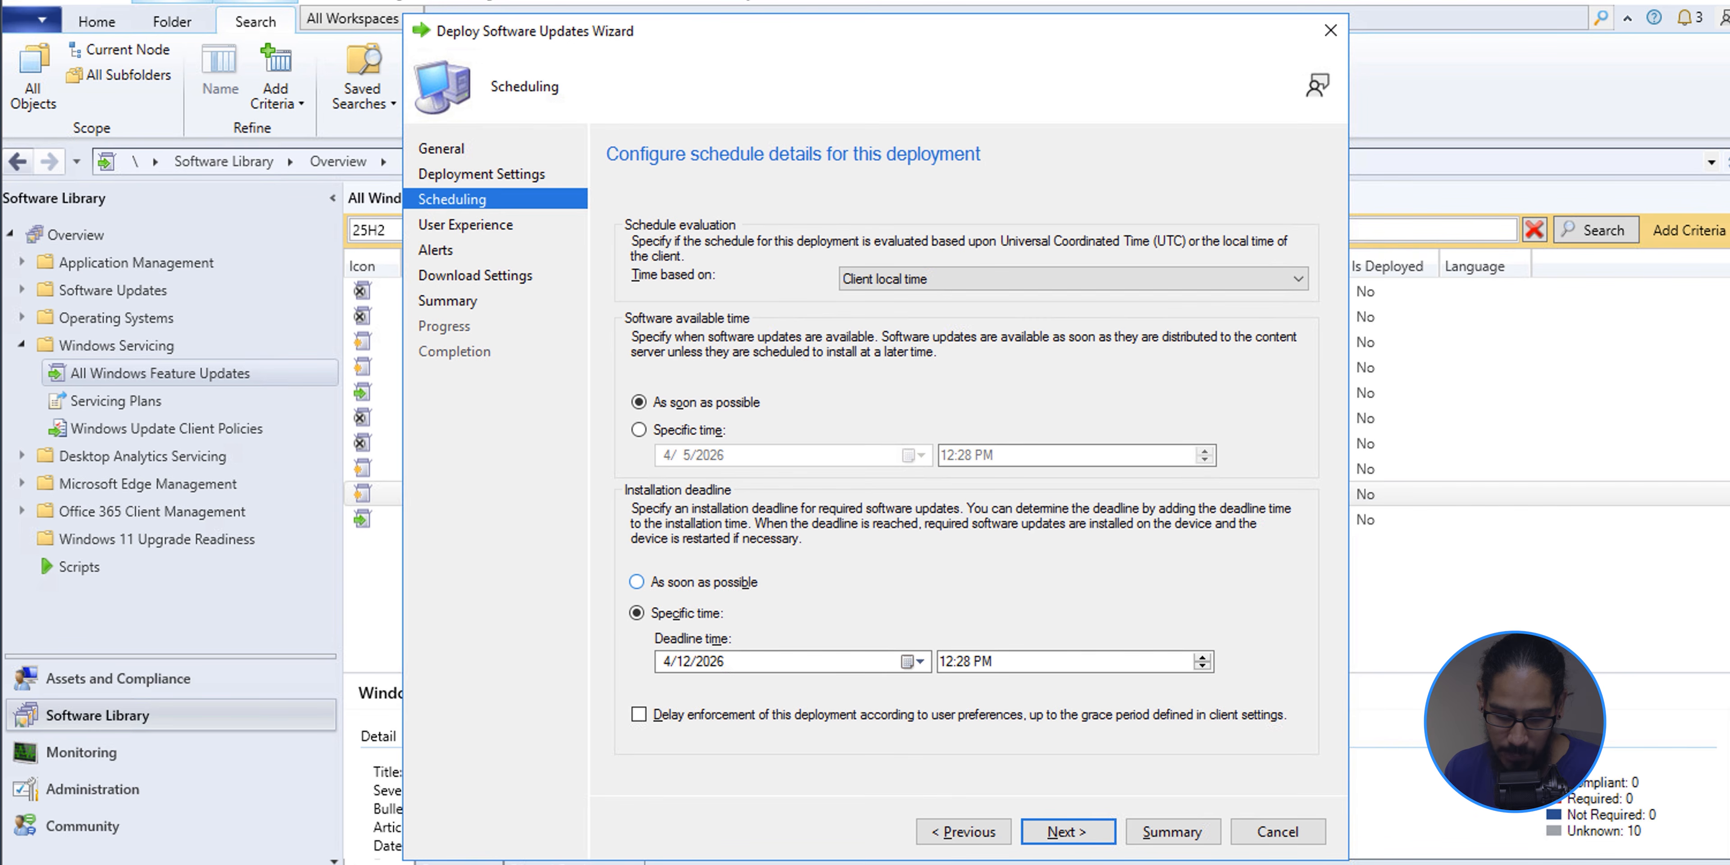
pyautogui.click(637, 582)
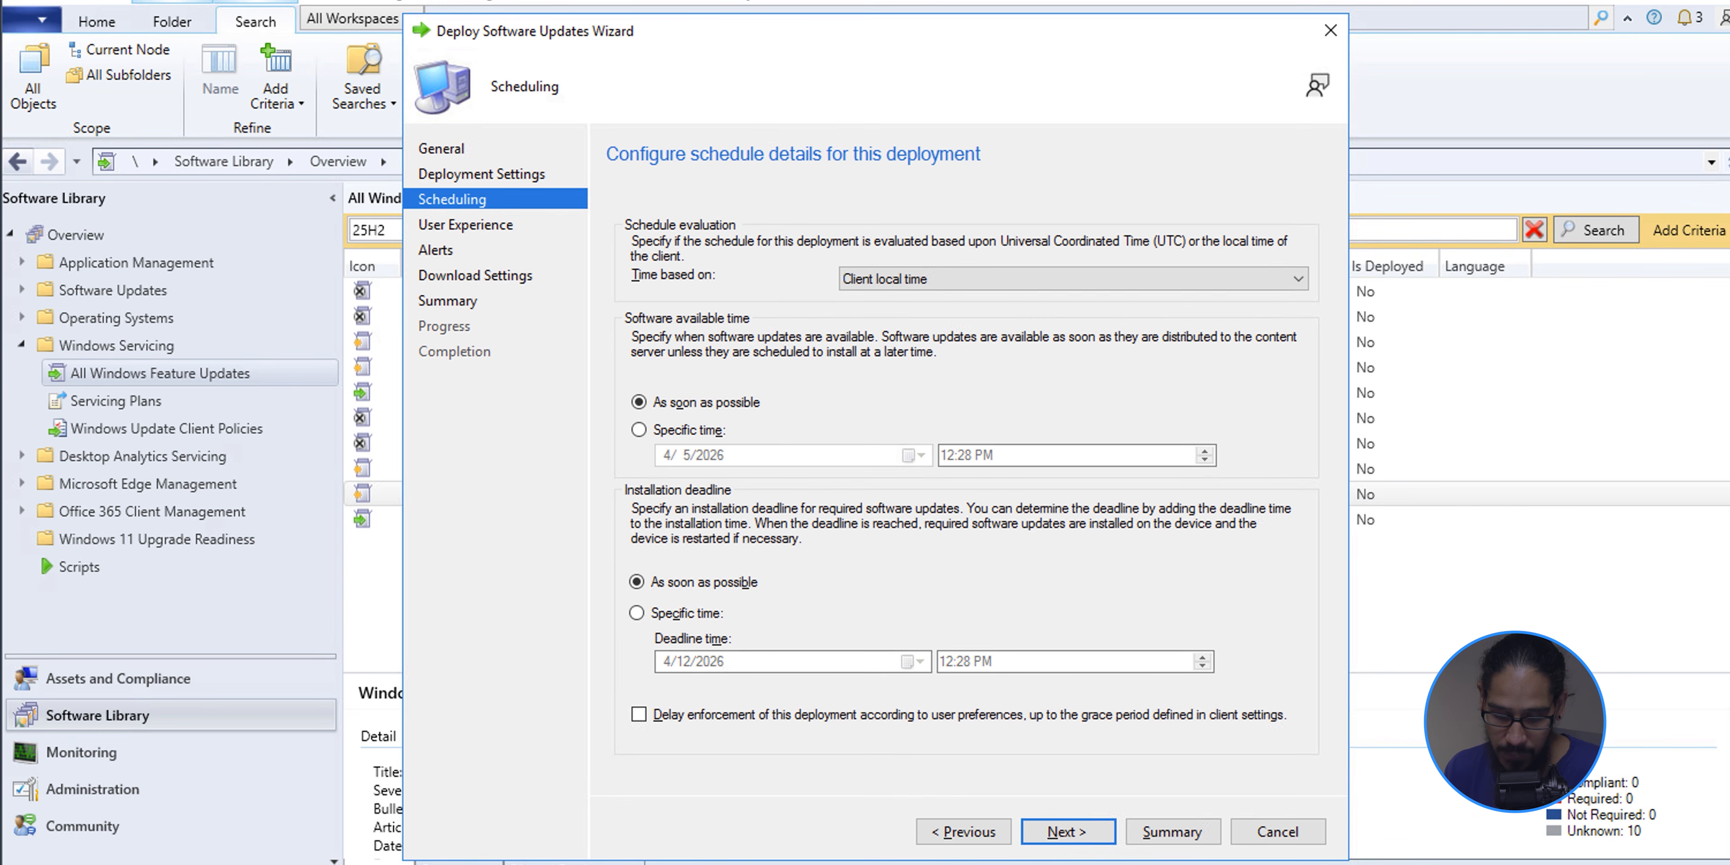
pyautogui.click(1068, 832)
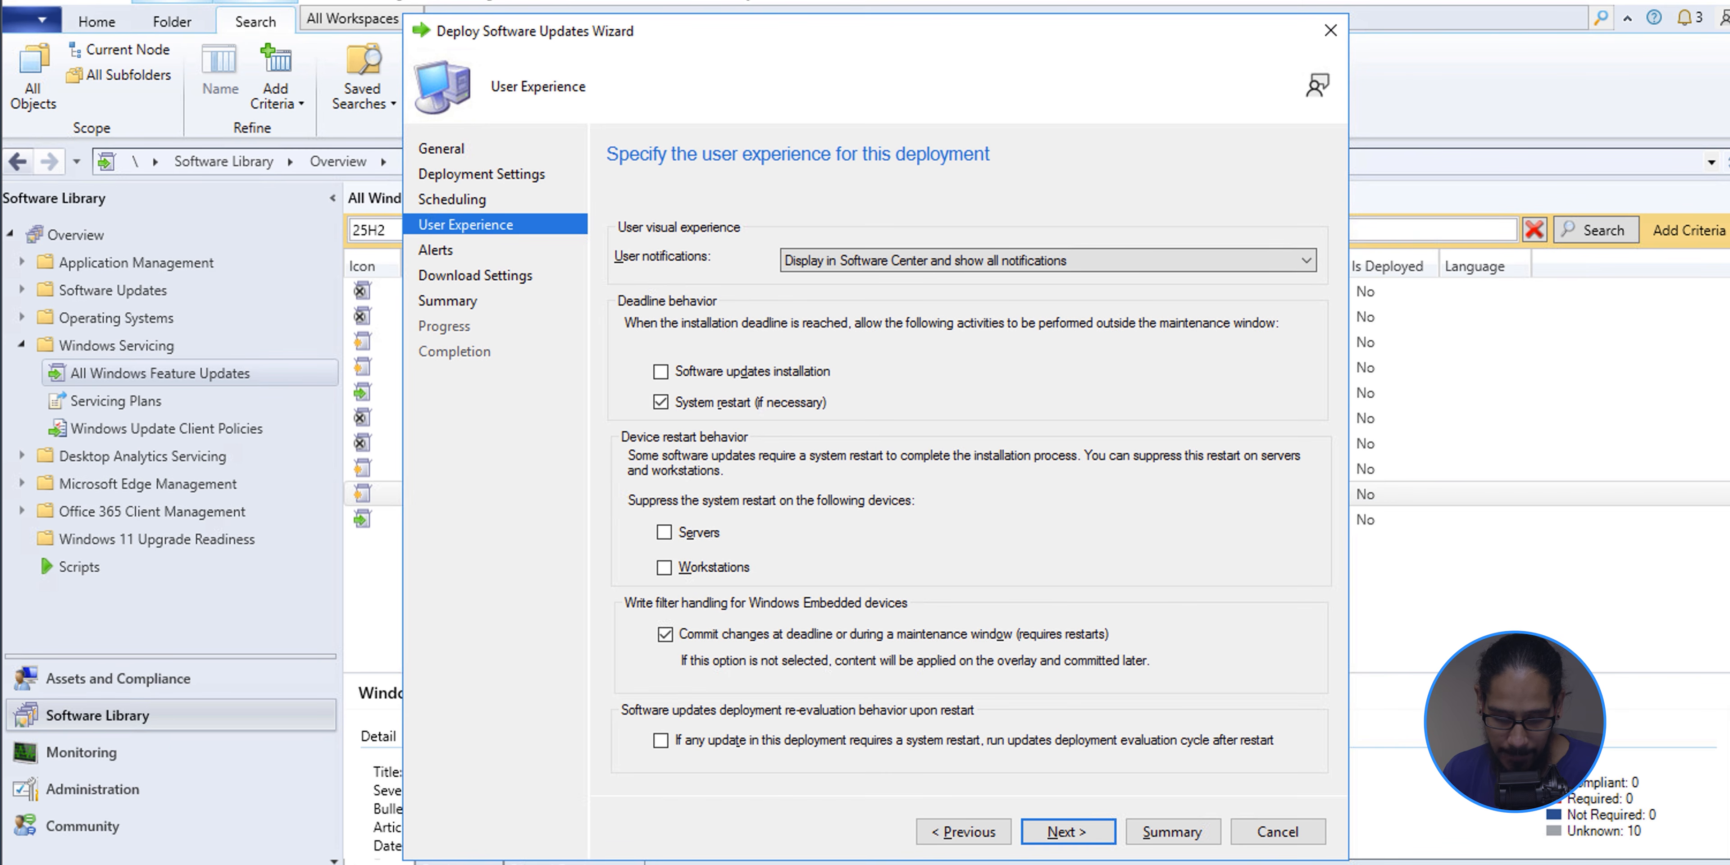
pyautogui.hotkey('alt', 'n')
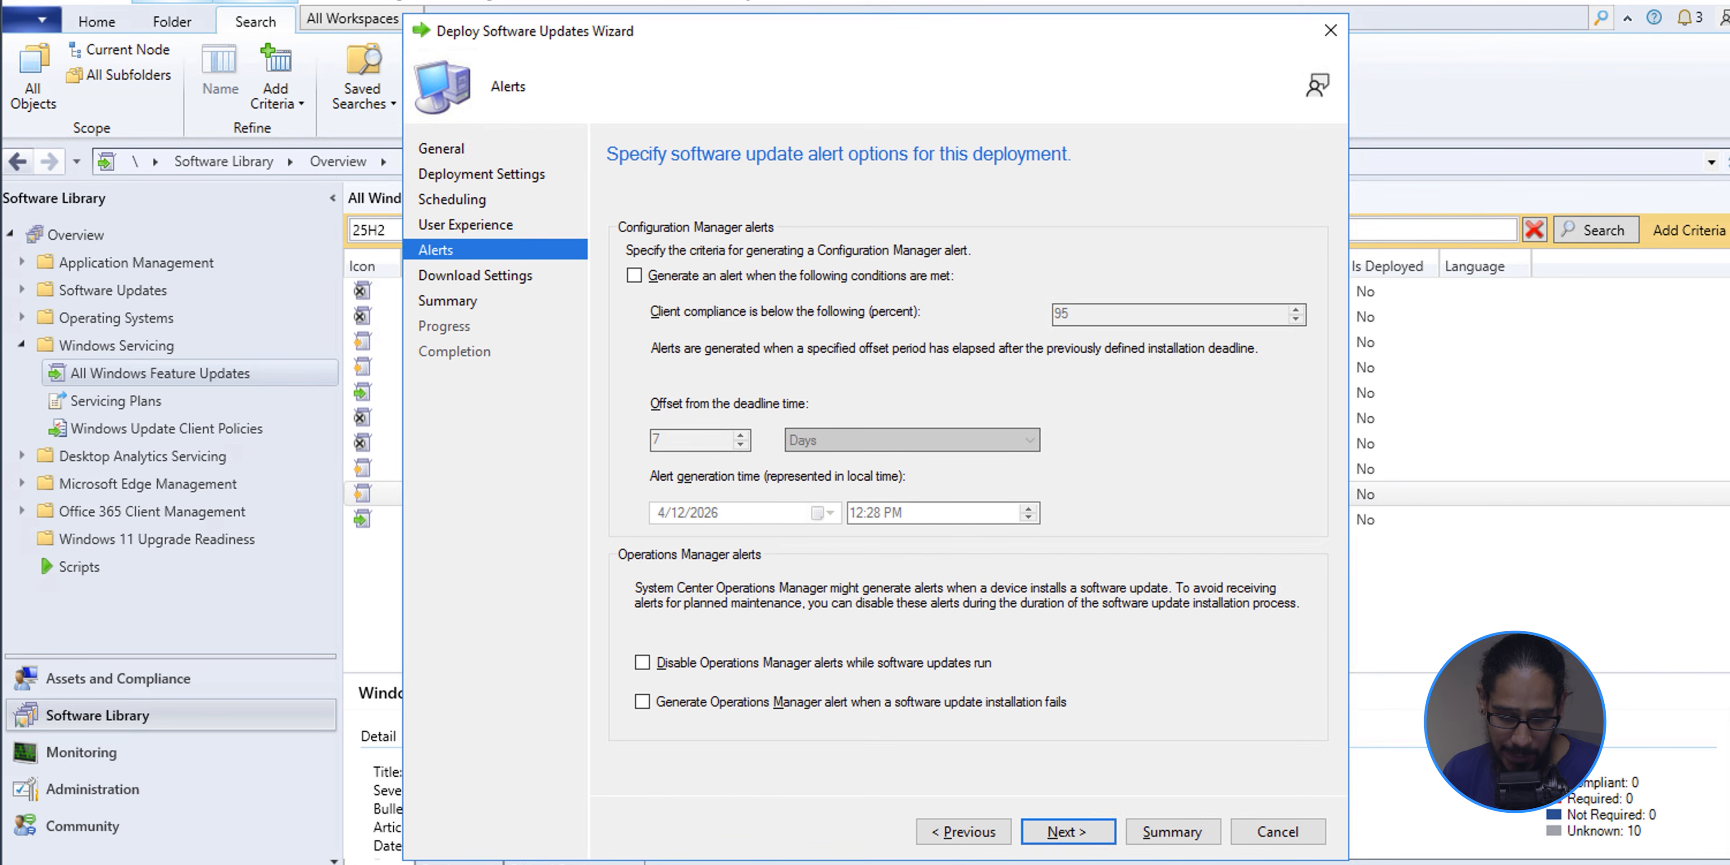
pyautogui.hotkey('alt', 'n')
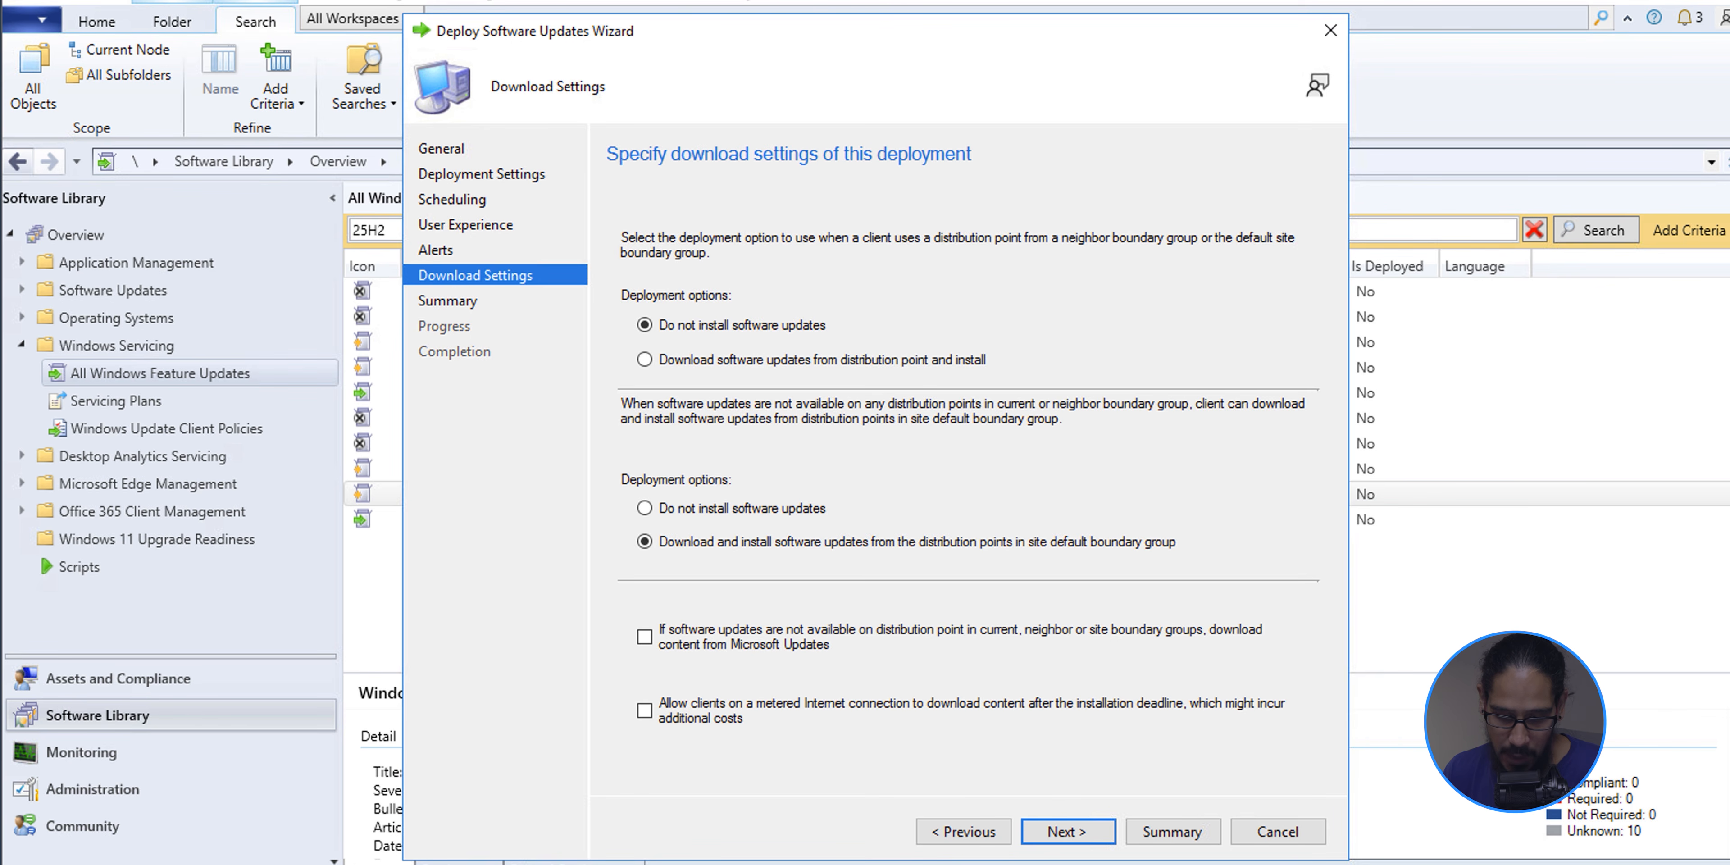
# Allow clients using a neighbor or default site boundary group to download updates from the distribution point and install, and finish creating the deployment
pyautogui.hotkey('alt', 'o')
pyautogui.hotkey('alt', 'n')
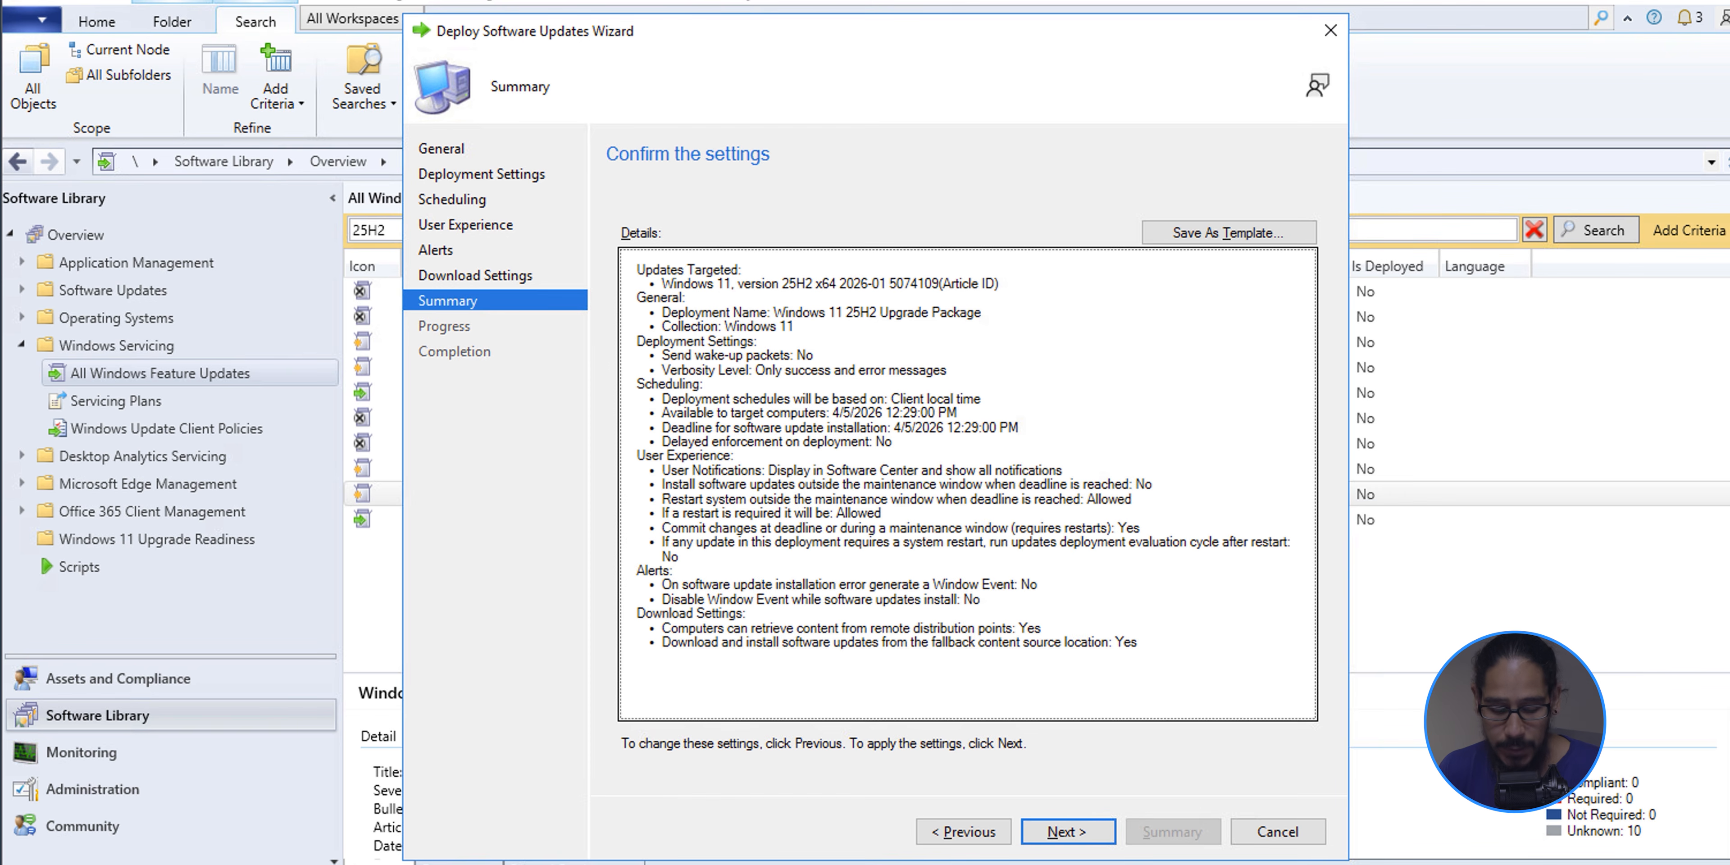
pyautogui.hotkey('alt', 'n')
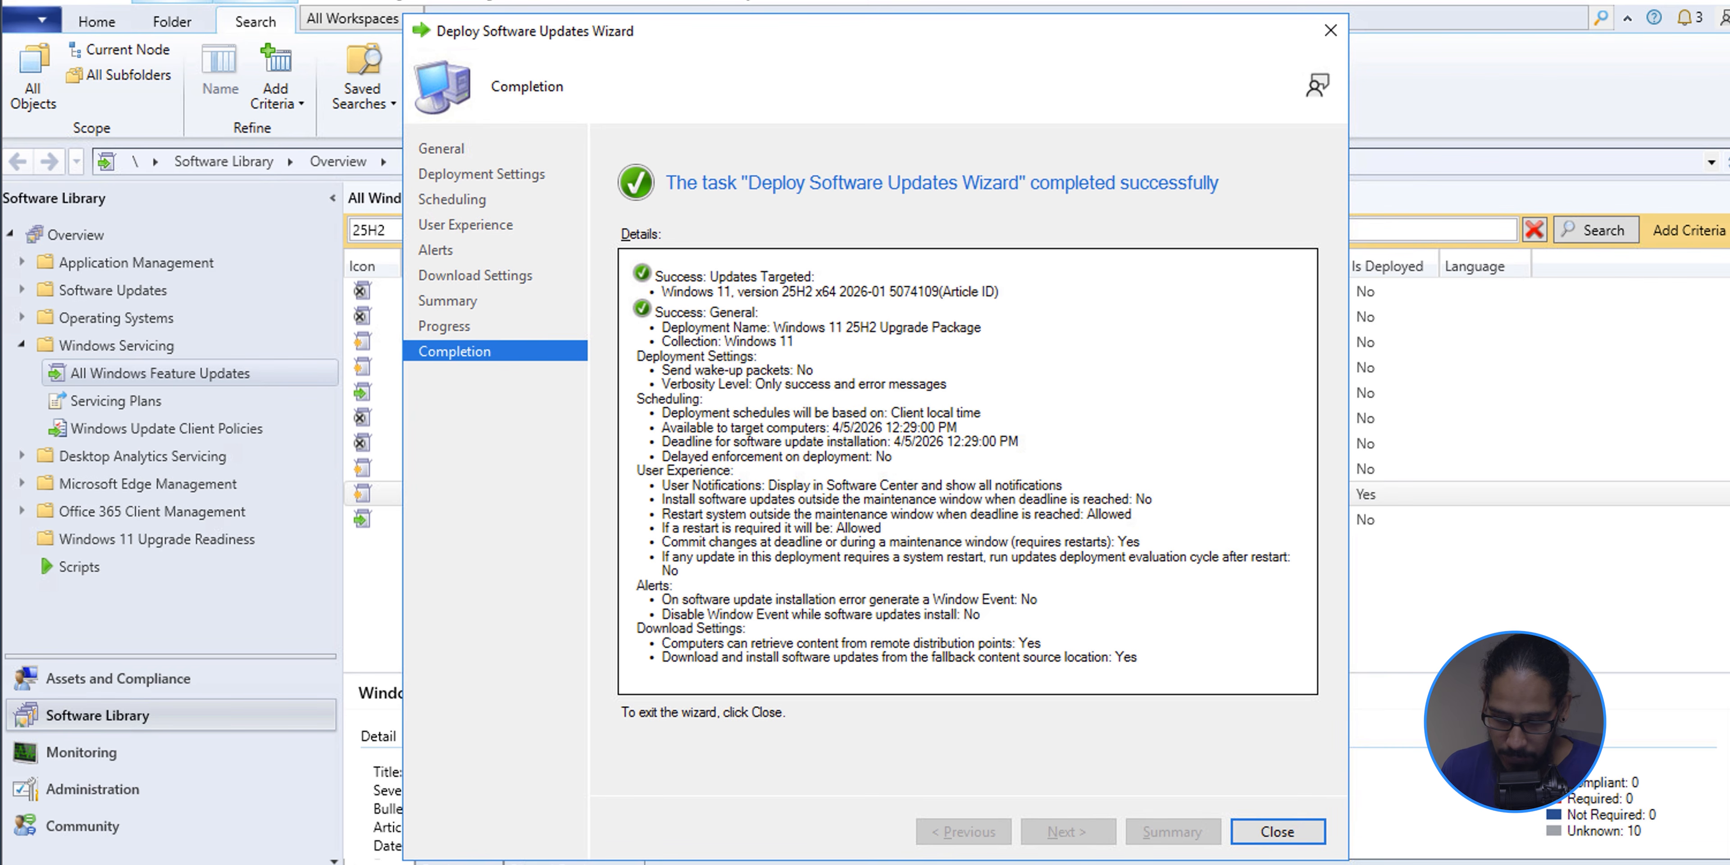
pyautogui.click(1277, 832)
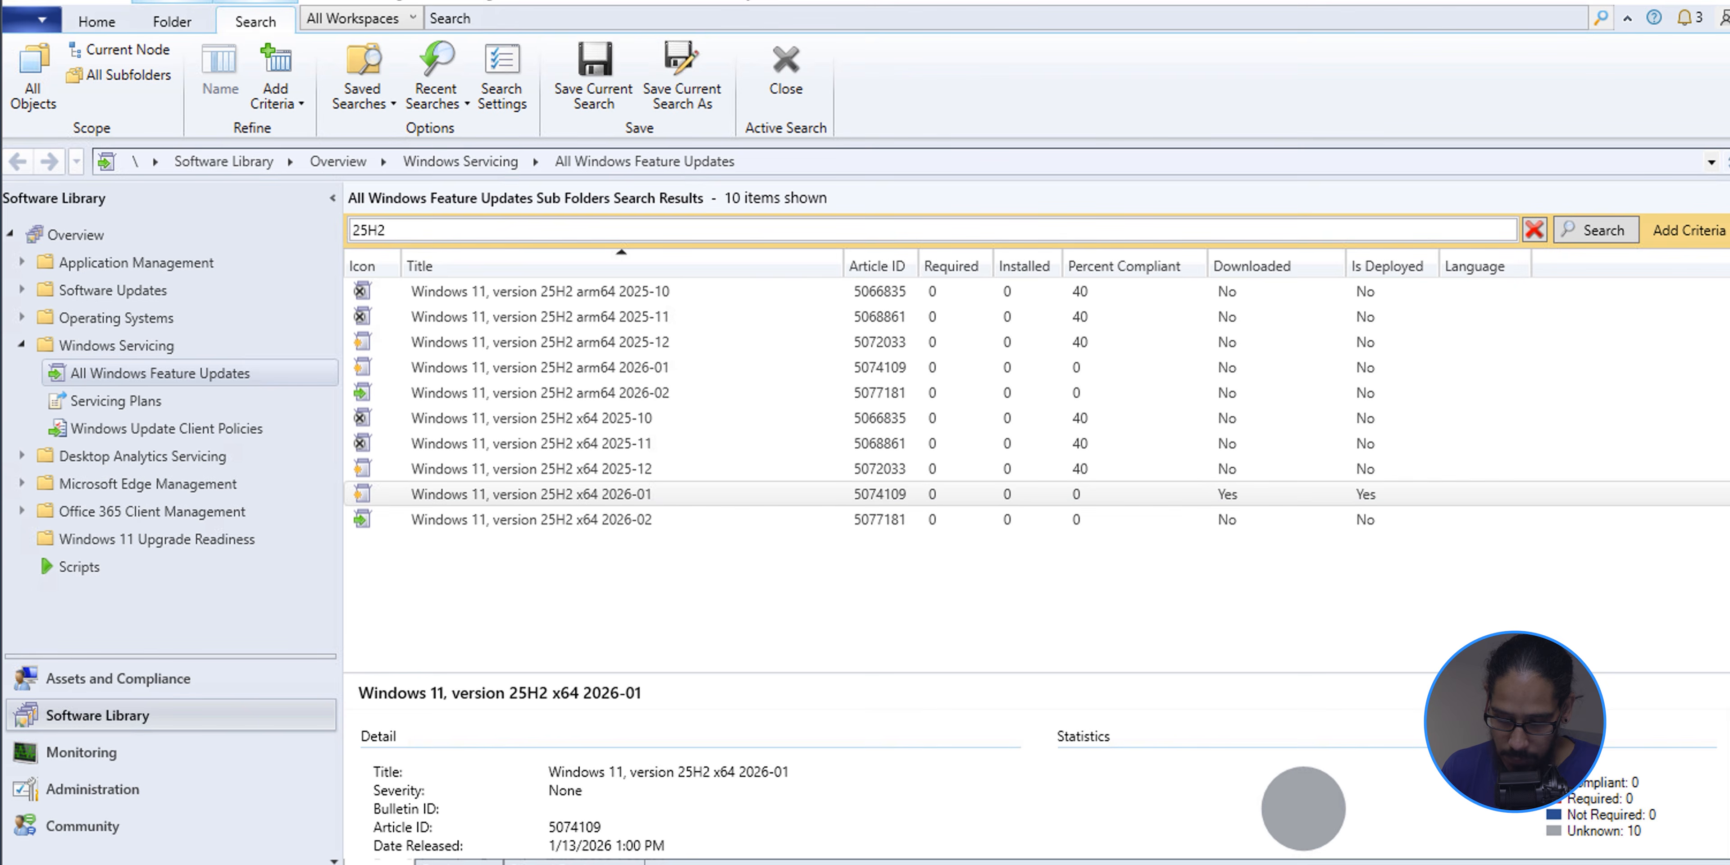